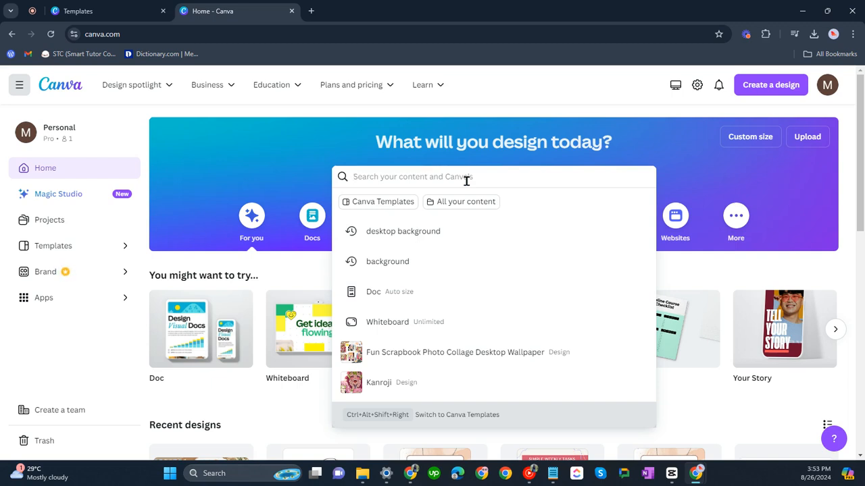
# - Search for "birthday design" and open the Blue Simple Birthday Party Invitation template for customising
pyautogui.write('birthday design')
pyautogui.press('Return')
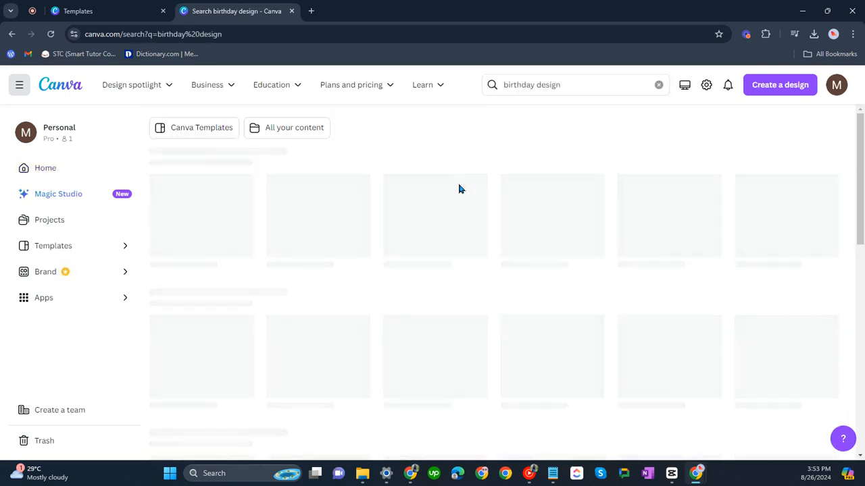
pyautogui.scroll(-1, 478, 268)
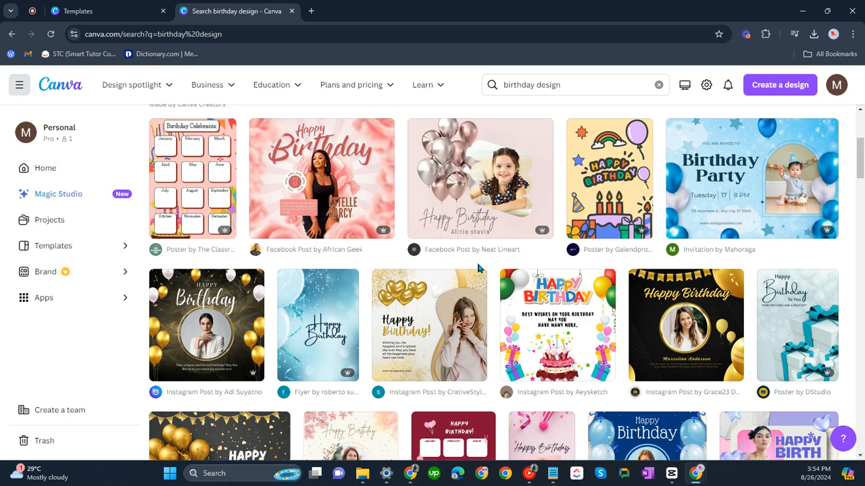
pyautogui.scroll(1, 477, 269)
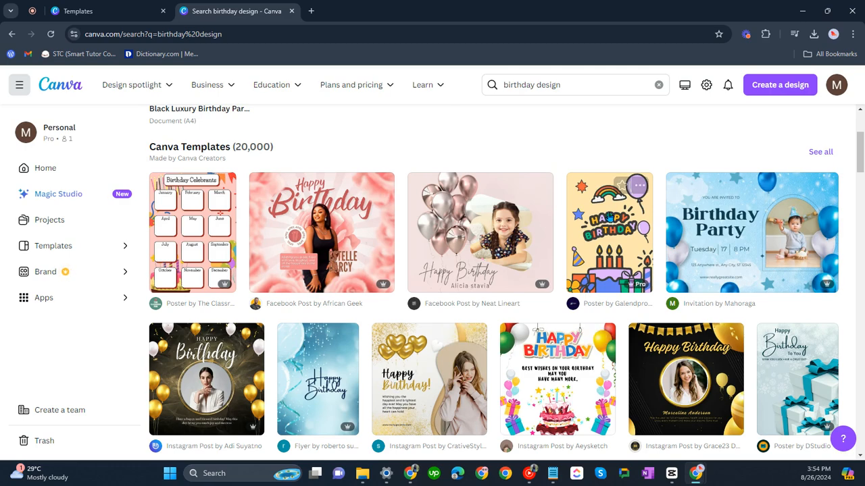
pyautogui.scroll(-1, 621, 270)
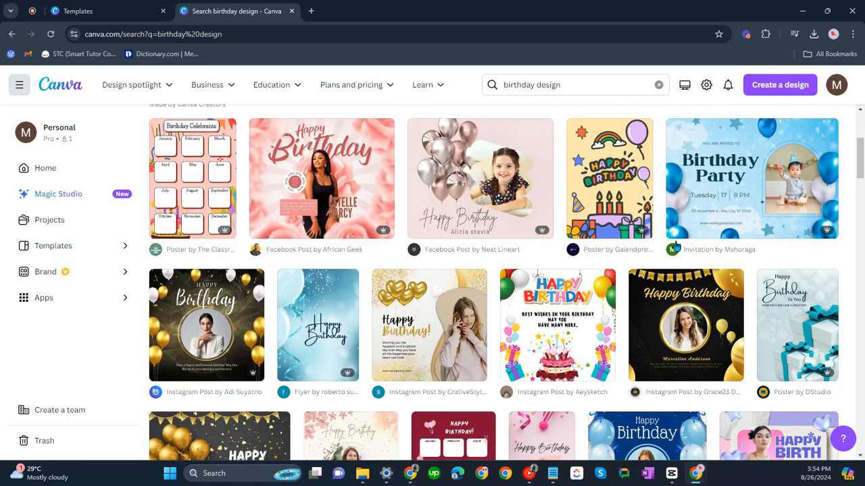
pyautogui.scroll(2, 647, 258)
pyautogui.click(759, 286)
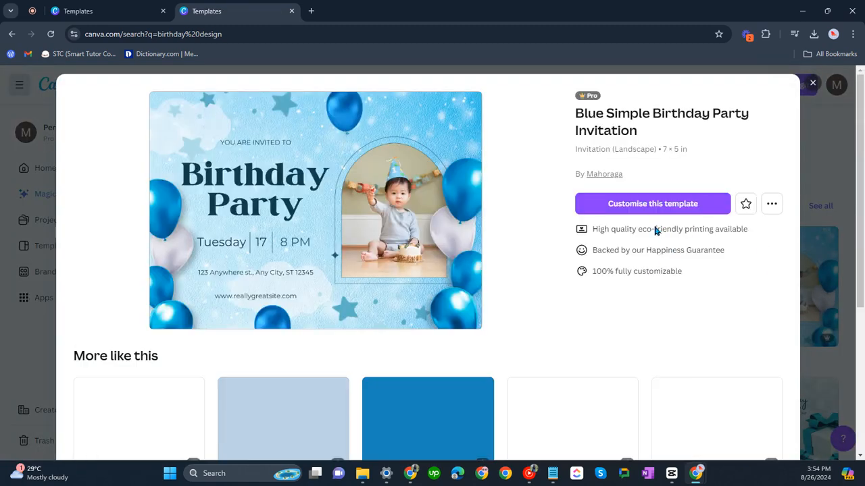
pyautogui.click(652, 203)
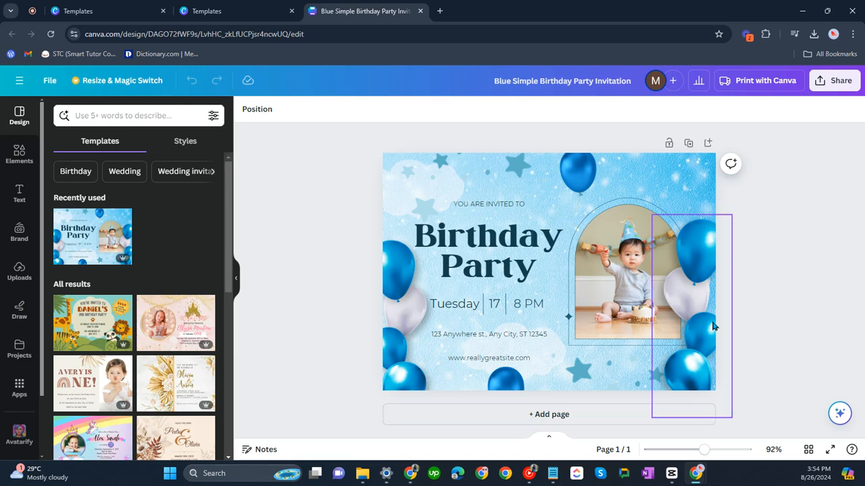
# - Add a blank second page and place the uploaded pink-haired anime picture with the yellow background near its centre
pyautogui.click(494, 414)
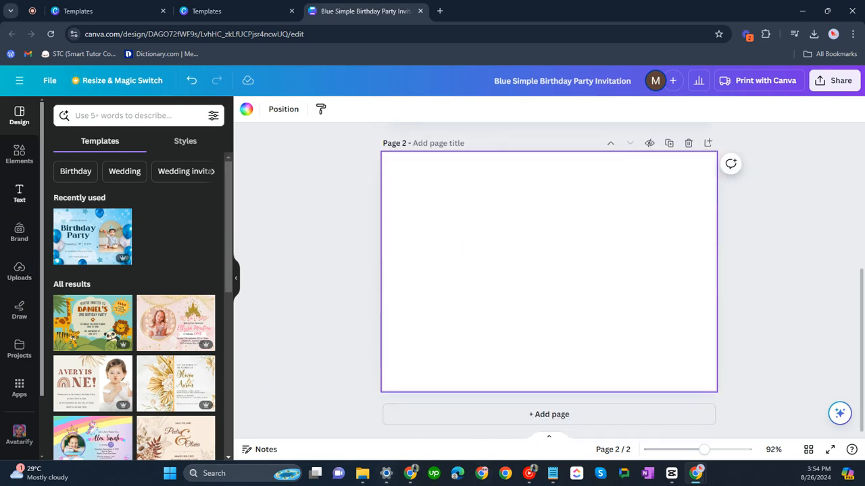
pyautogui.click(10, 280)
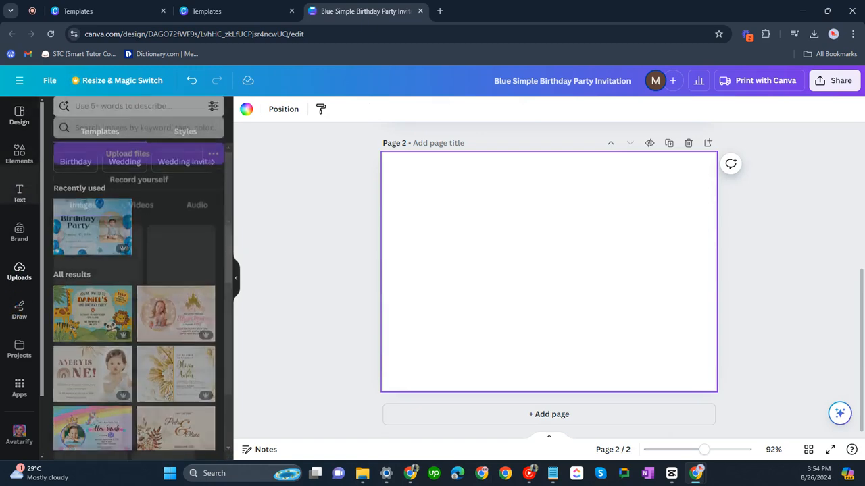
pyautogui.scroll(-5, 151, 366)
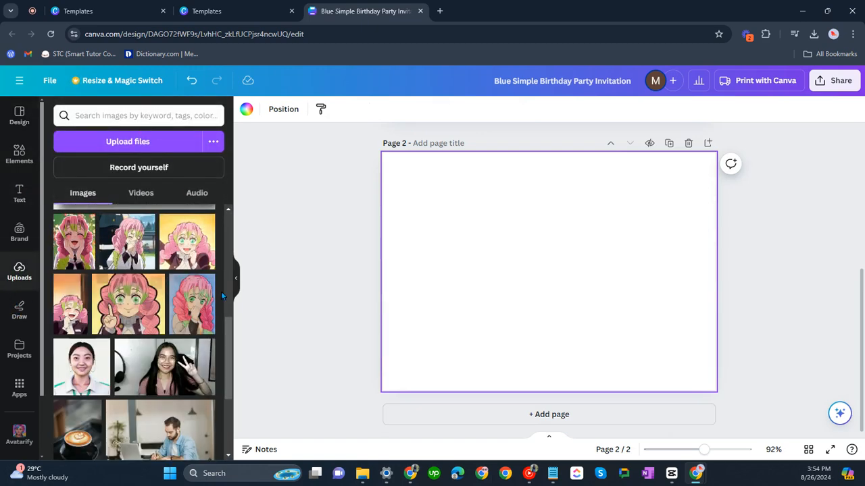
pyautogui.click(188, 248)
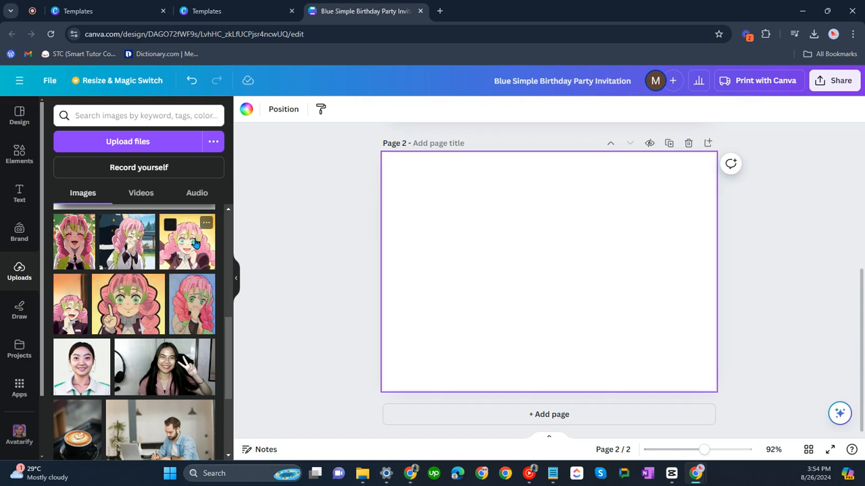
pyautogui.moveTo(541, 237); pyautogui.dragTo(542, 222)
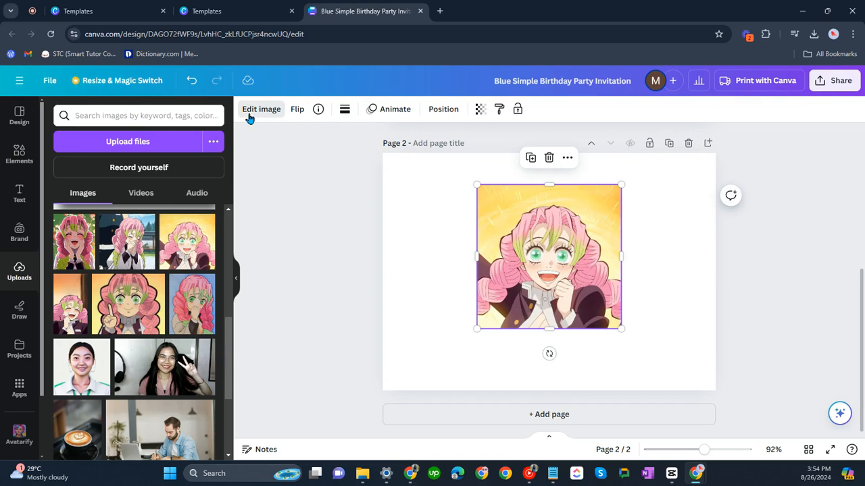
# - Remove the background of the anime character picture
pyautogui.click(248, 115)
pyautogui.click(95, 193)
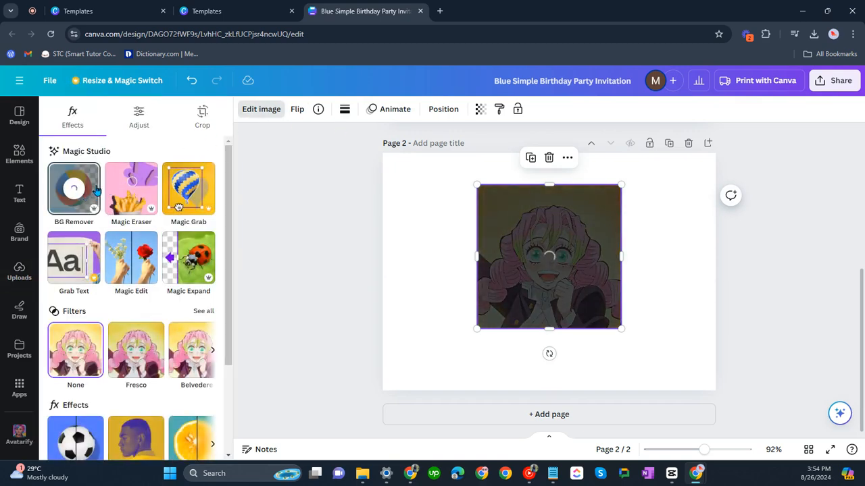
# - Search the elements for "confetti", add the multicoloured confetti graphic to page 2 and enlarge it to cover the page
pyautogui.click(29, 162)
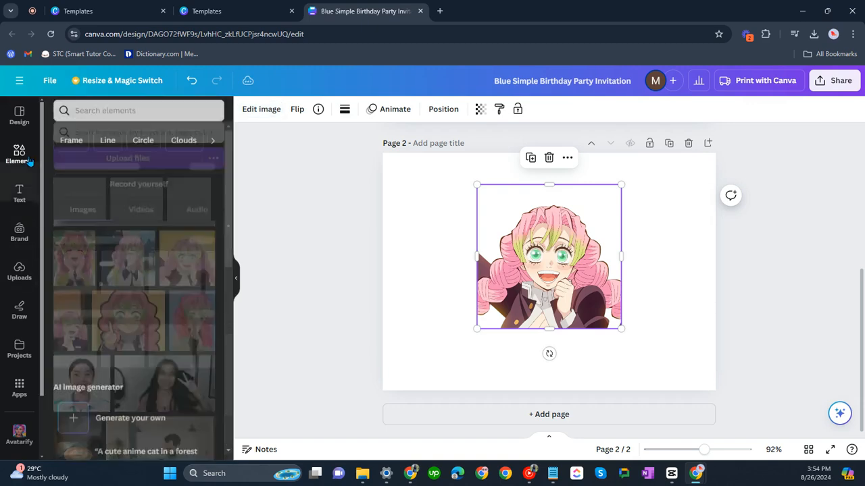
pyautogui.click(127, 118)
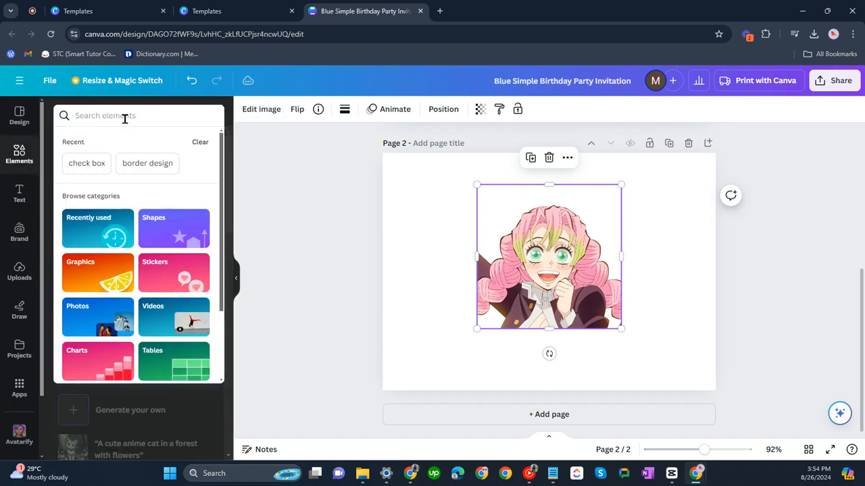
pyautogui.write('confett')
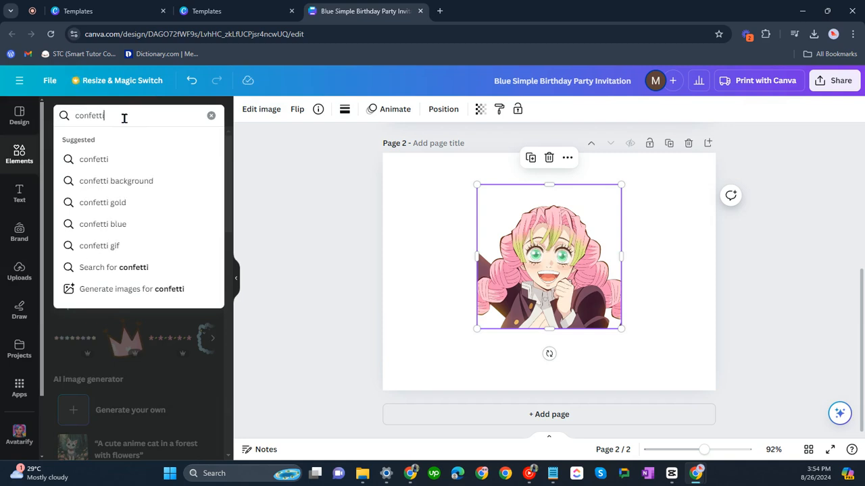
pyautogui.write('i')
pyautogui.press('Return')
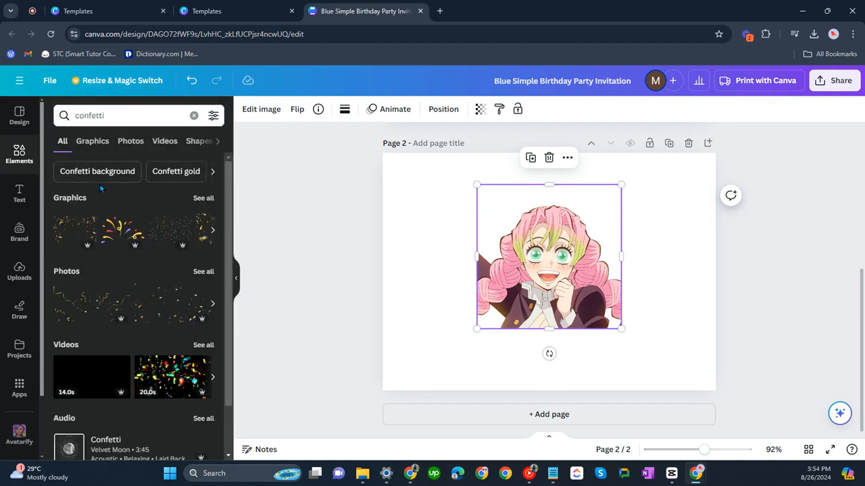
pyautogui.moveTo(171, 232); pyautogui.dragTo(428, 197)
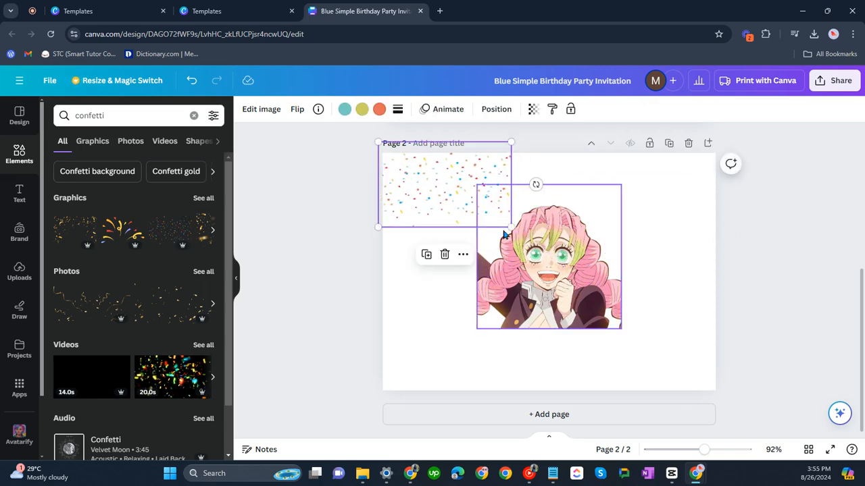
pyautogui.moveTo(511, 227); pyautogui.dragTo(696, 449)
pyautogui.moveTo(623, 313); pyautogui.dragTo(622, 319)
# - Send the confetti graphic to the back, behind the anime character
pyautogui.rightClick(578, 270)
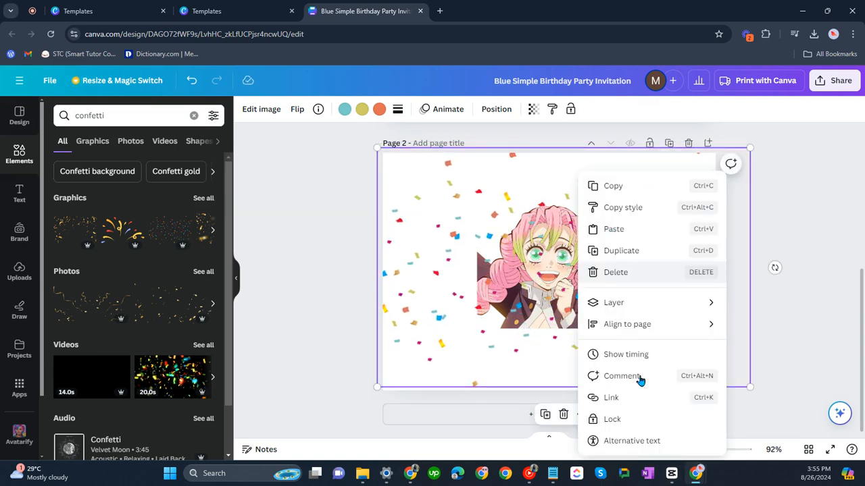
pyautogui.moveTo(637, 301)
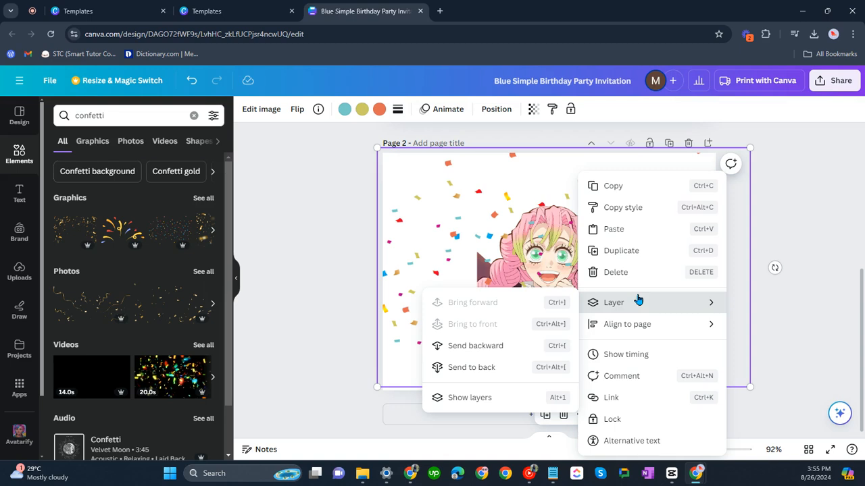
pyautogui.click(521, 368)
# - Move the anime character to the left half of page 2 and shrink it to about a third of the page width
pyautogui.moveTo(564, 278); pyautogui.dragTo(544, 278)
pyautogui.moveTo(644, 328); pyautogui.dragTo(546, 373)
pyautogui.click(591, 316)
pyautogui.moveTo(561, 267); pyautogui.dragTo(495, 293)
pyautogui.click(642, 329)
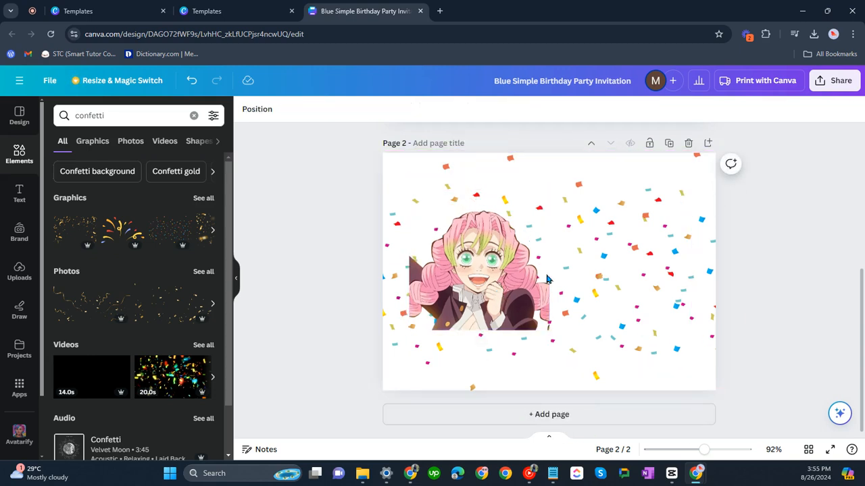
pyautogui.moveTo(549, 330); pyautogui.dragTo(495, 309)
pyautogui.click(735, 331)
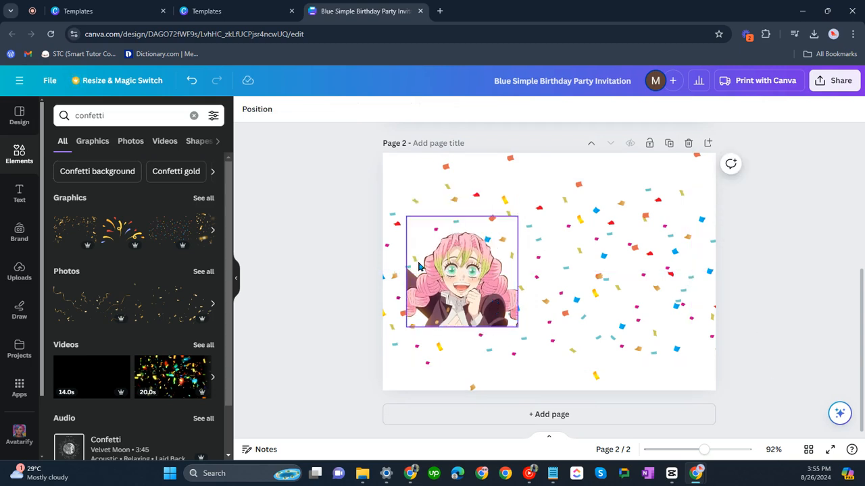
# - Browse the font combinations and place the green curved "Coffee Break" text above the anime character on page 2
pyautogui.click(135, 115)
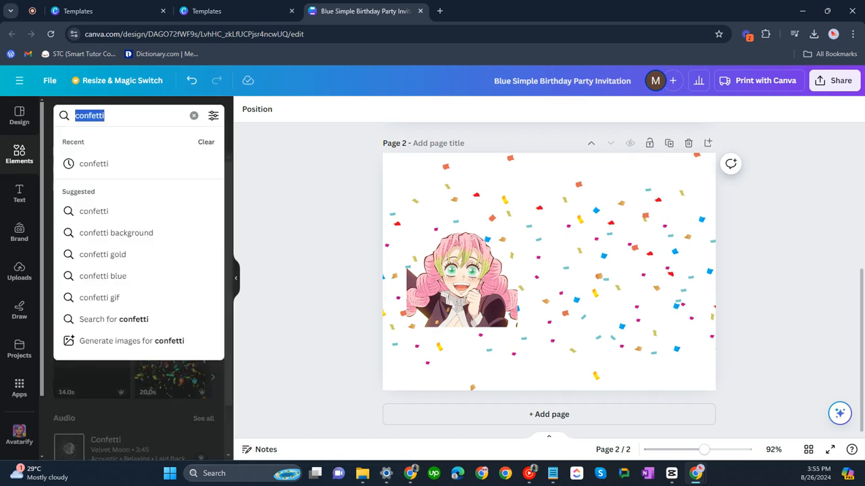
pyautogui.click(19, 192)
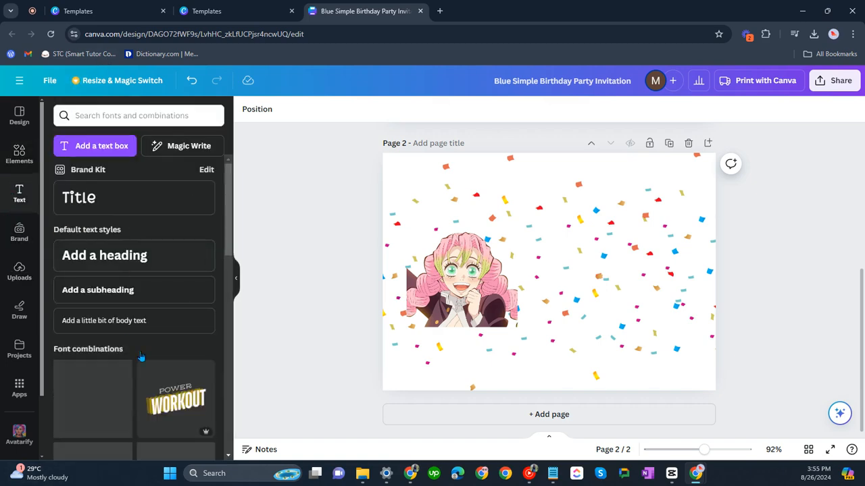
pyautogui.scroll(-2, 122, 223)
pyautogui.scroll(-5, 121, 223)
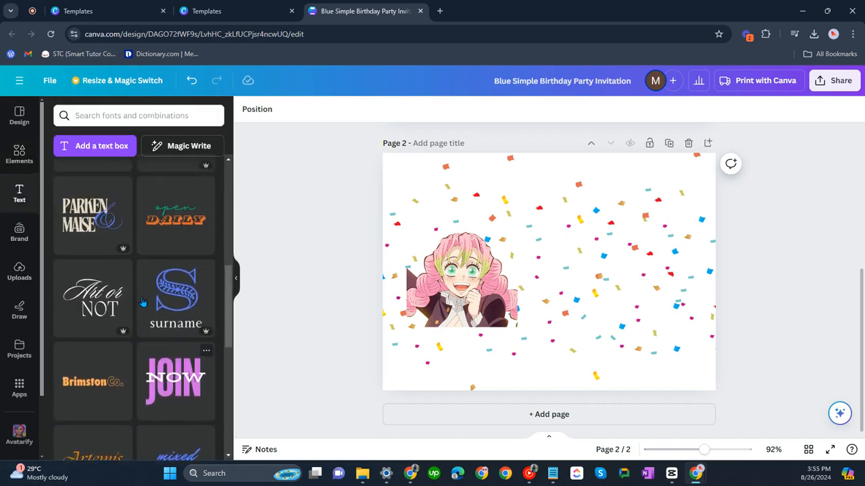
pyautogui.scroll(-1, 144, 306)
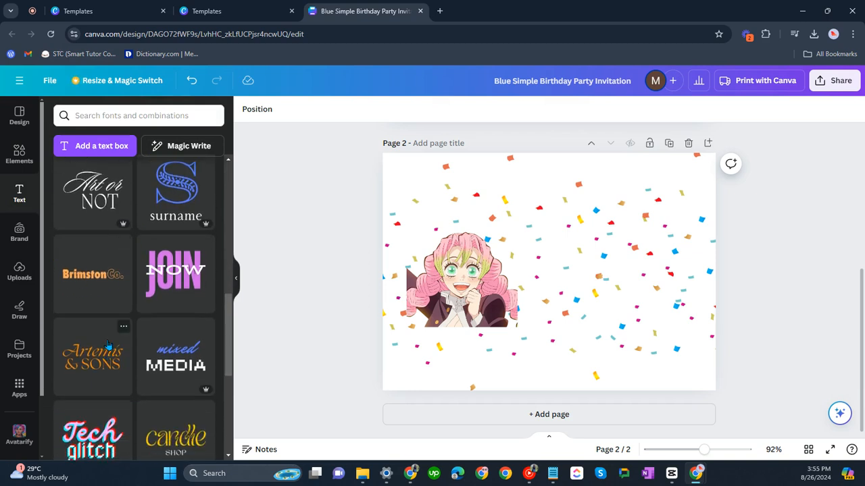
pyautogui.scroll(-2, 107, 348)
pyautogui.scroll(-2, 126, 280)
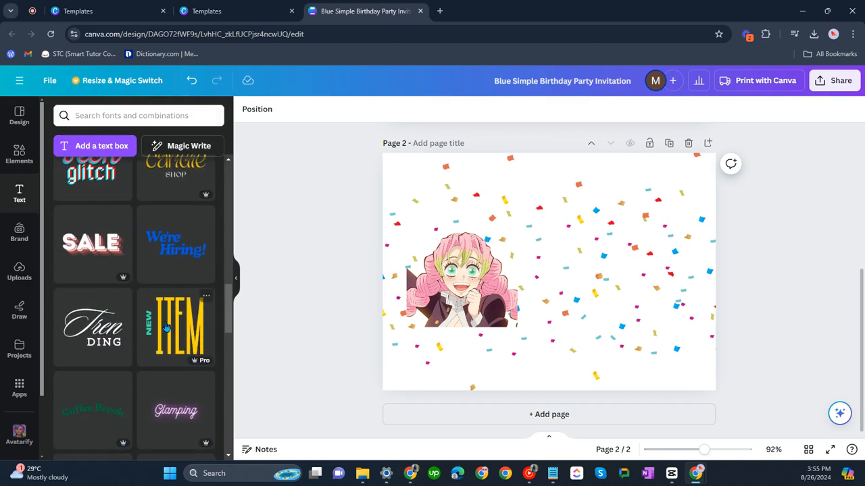
pyautogui.scroll(-2, 115, 297)
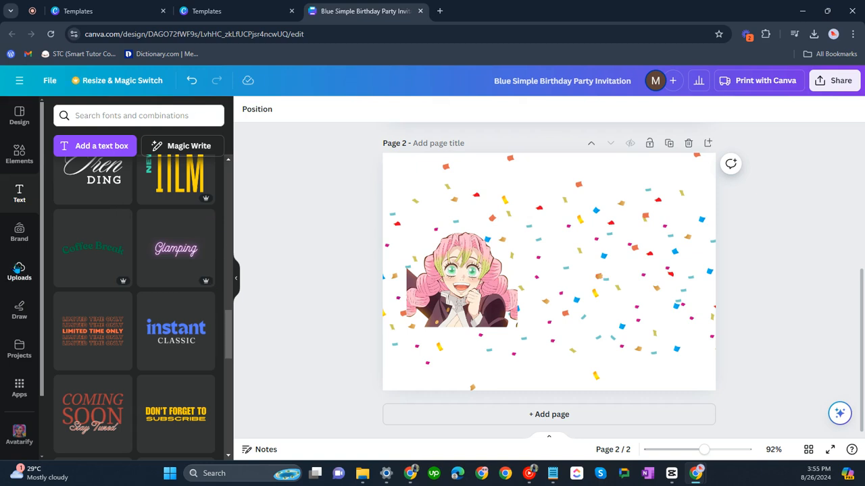
pyautogui.scroll(-2, 162, 324)
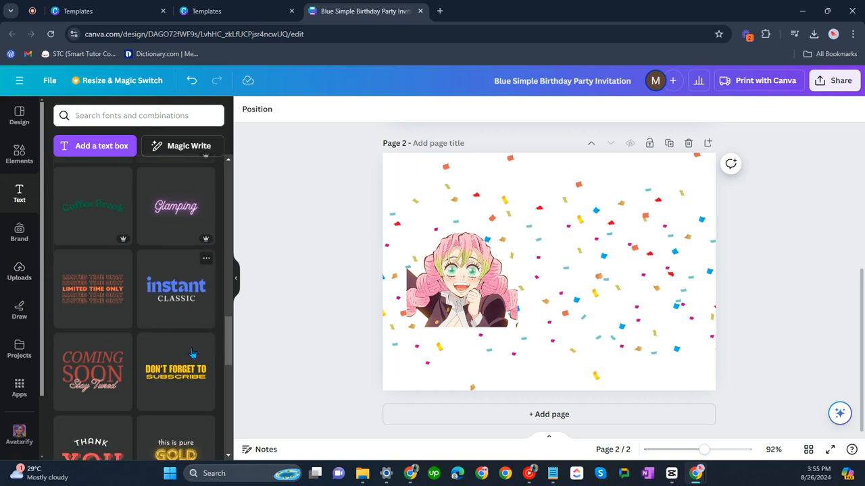
pyautogui.scroll(4, 143, 360)
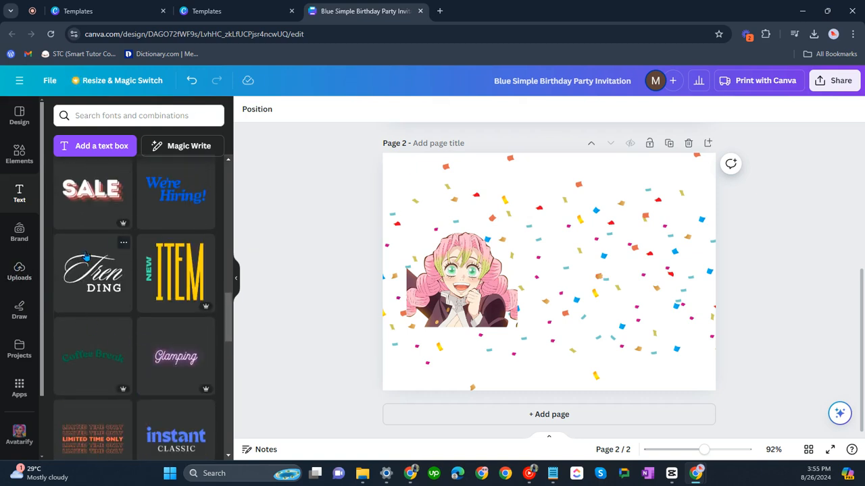
pyautogui.click(95, 362)
pyautogui.moveTo(493, 261); pyautogui.dragTo(475, 200)
# - Replace the "Coffee Break" text with "You are invited!"
pyautogui.doubleClick(497, 219)
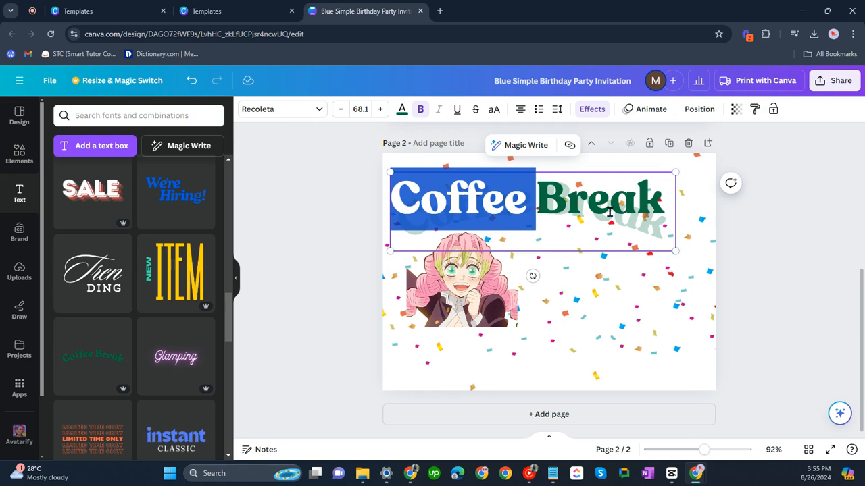
pyautogui.moveTo(610, 212); pyautogui.dragTo(610, 212)
pyautogui.write('T')
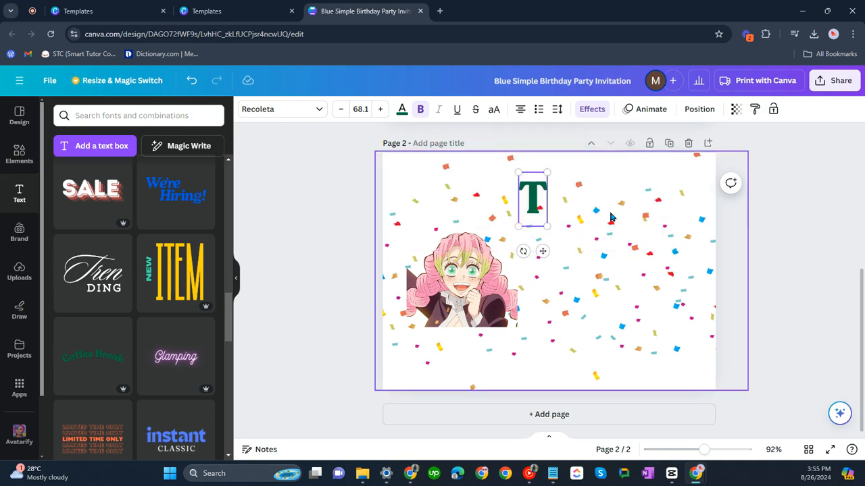
pyautogui.press('BackSpace')
pyautogui.write('You ar')
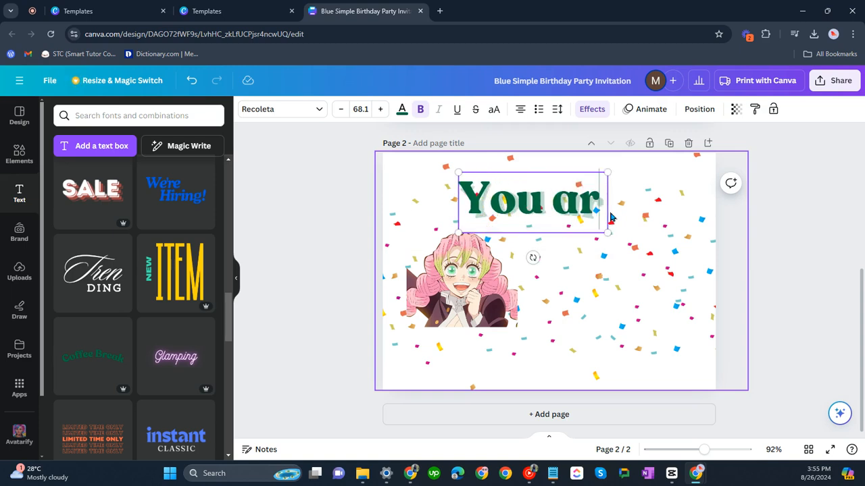
pyautogui.write('e invit')
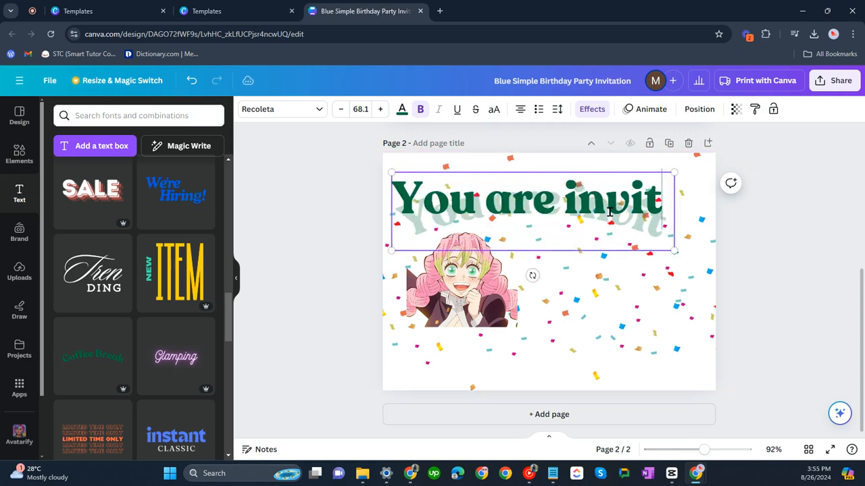
pyautogui.write('ed!')
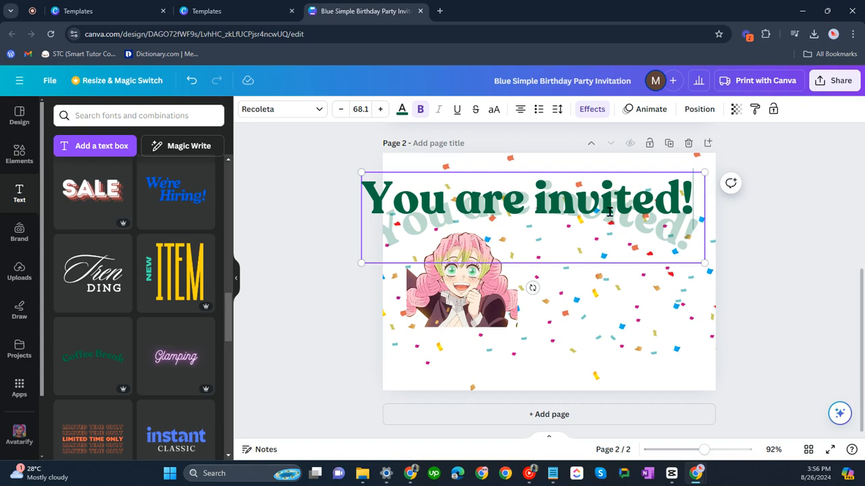
pyautogui.click(768, 249)
# - Shrink the curved "You are invited!" heading to a font size of about 49.3 and centre it along the page's upper edge
pyautogui.moveTo(676, 231); pyautogui.dragTo(691, 202)
pyautogui.moveTo(722, 233); pyautogui.dragTo(628, 222)
pyautogui.moveTo(608, 189); pyautogui.dragTo(662, 177)
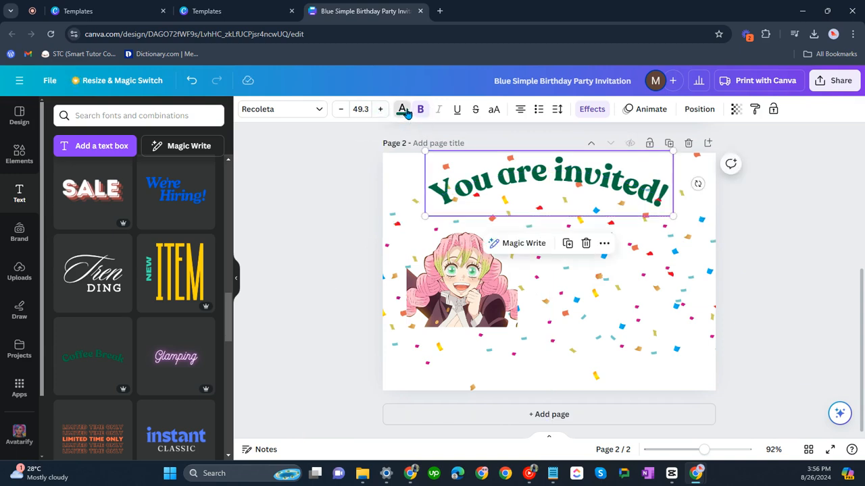
# - Recolour the "You are invited!" heading with the dark navy document colour, trying other document colours first, and nudge it slightly down
pyautogui.click(403, 110)
pyautogui.click(178, 176)
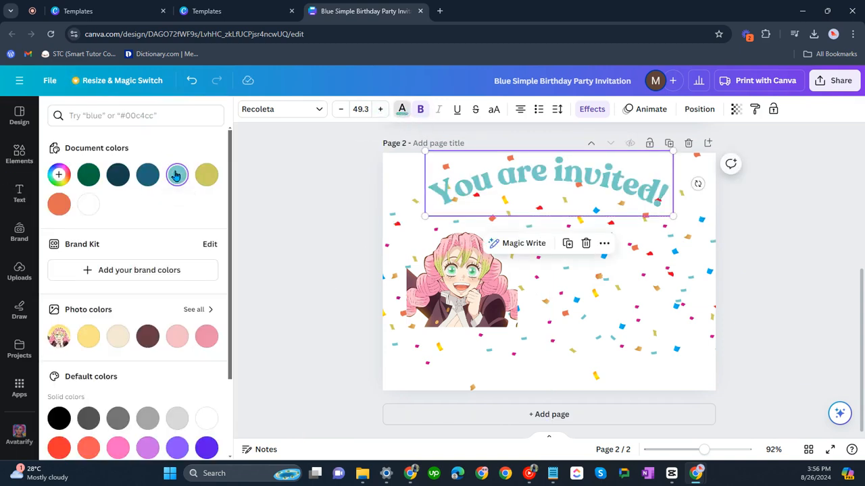
pyautogui.click(205, 175)
pyautogui.click(117, 175)
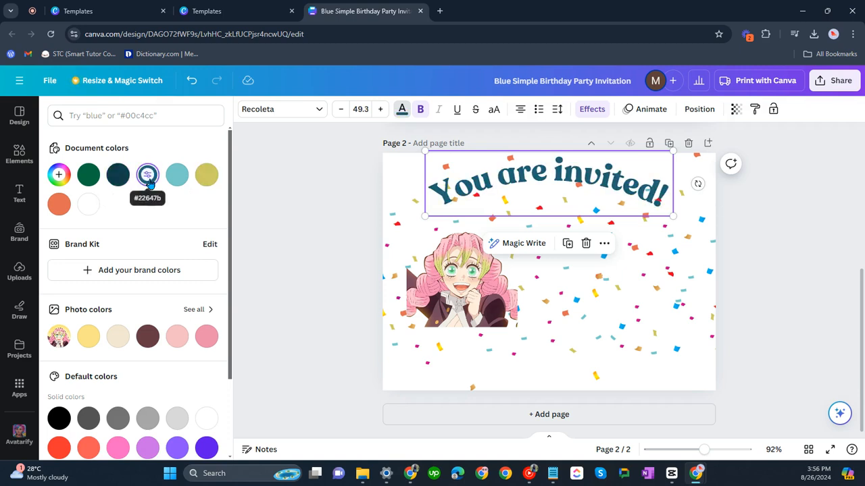
pyautogui.moveTo(580, 196); pyautogui.dragTo(581, 196)
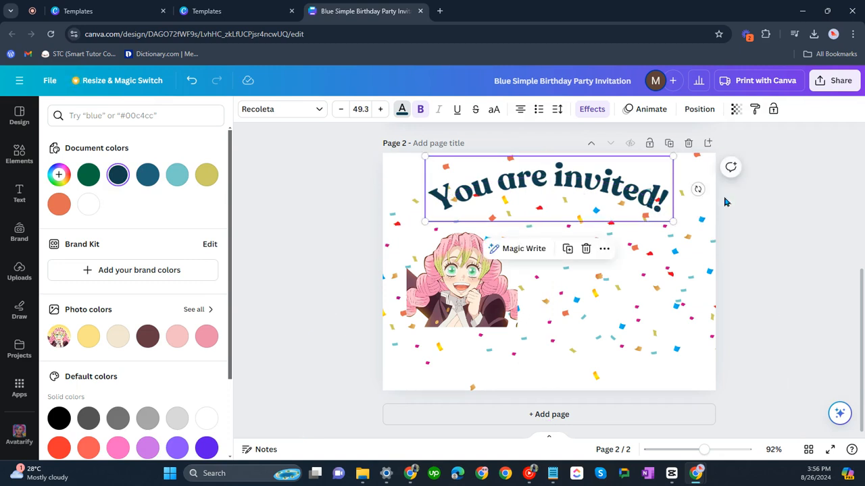
# - Enlarge the anime character on page 2 slightly and shift it a little towards the page's left edge
pyautogui.click(516, 325)
pyautogui.moveTo(518, 328); pyautogui.dragTo(527, 340)
pyautogui.moveTo(480, 301); pyautogui.dragTo(476, 302)
pyautogui.click(604, 306)
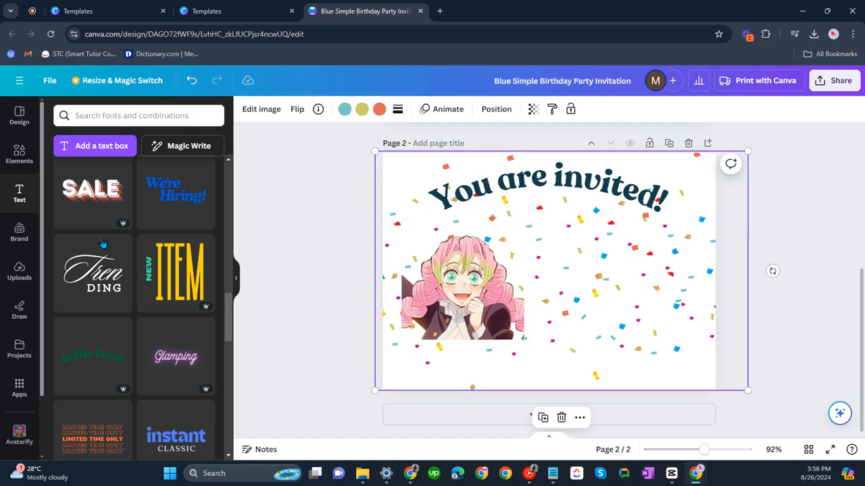
pyautogui.scroll(-10, 149, 335)
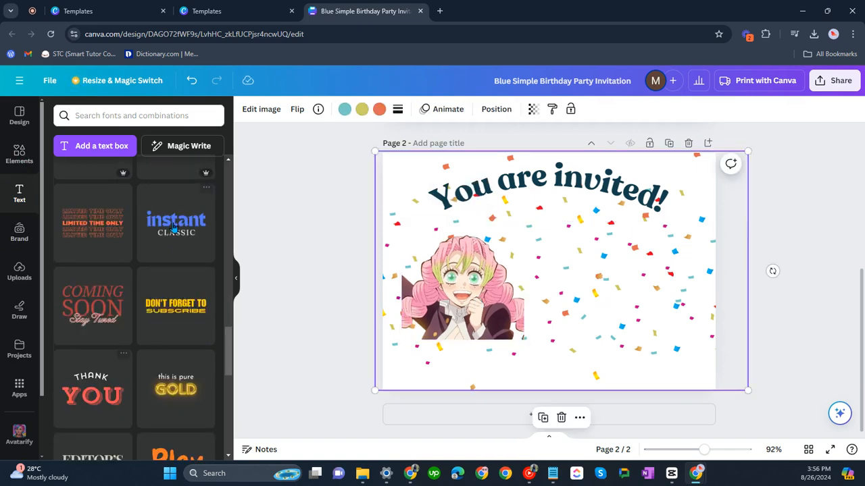
pyautogui.scroll(-4, 148, 336)
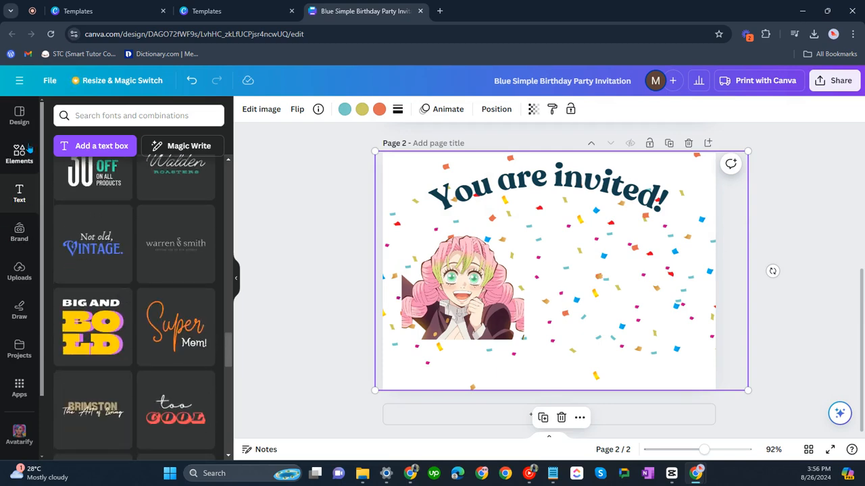
pyautogui.click(19, 154)
pyautogui.scroll(-2, 38, 420)
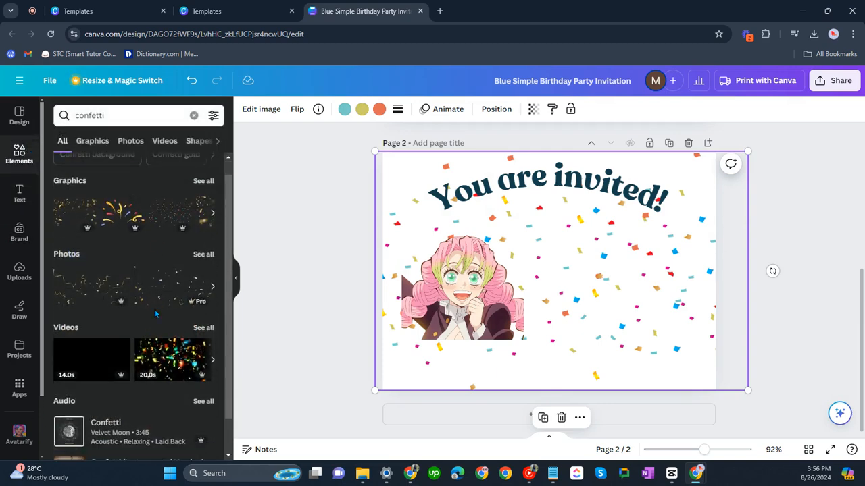
pyautogui.click(20, 270)
pyautogui.click(20, 154)
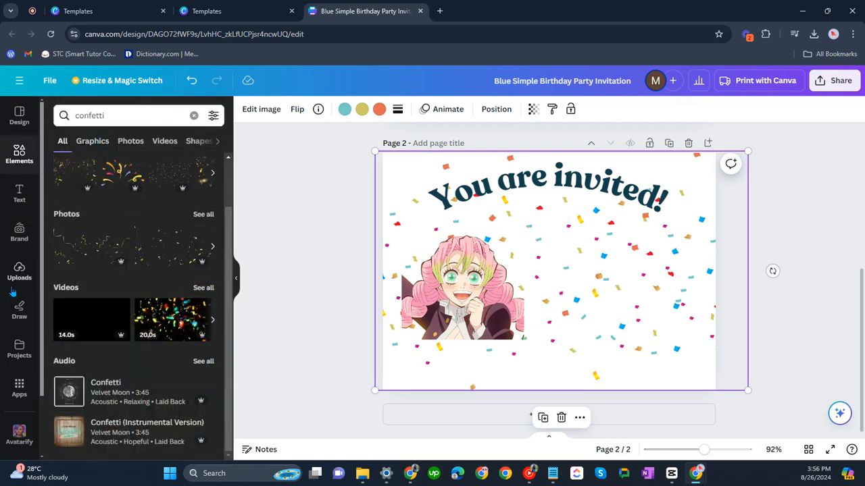
pyautogui.click(21, 233)
# - Add the uploaded picture of the pink-haired character covering her mouth to page 2 and remove its background
pyautogui.click(19, 270)
pyautogui.scroll(-3, 166, 275)
pyautogui.scroll(3, 165, 275)
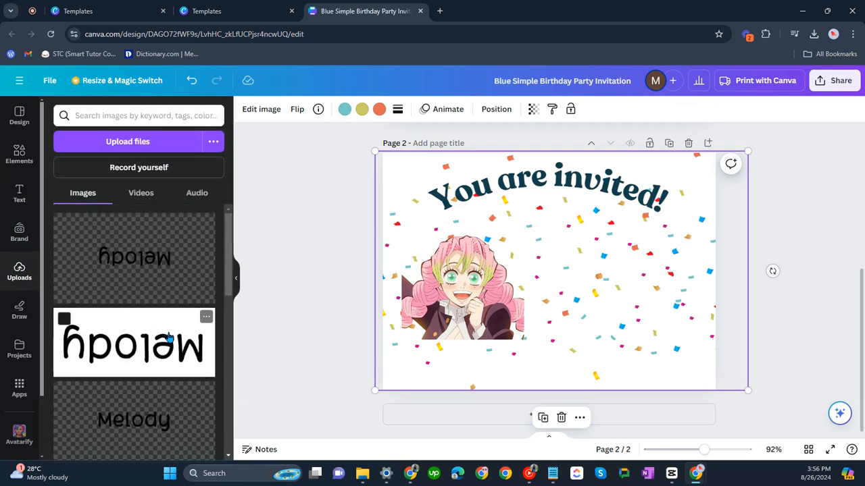
pyautogui.click(138, 229)
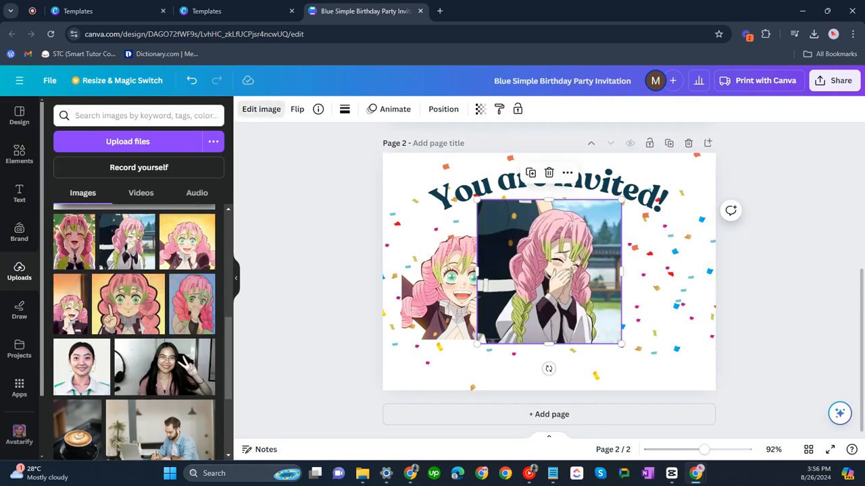
pyautogui.click(260, 112)
pyautogui.click(74, 203)
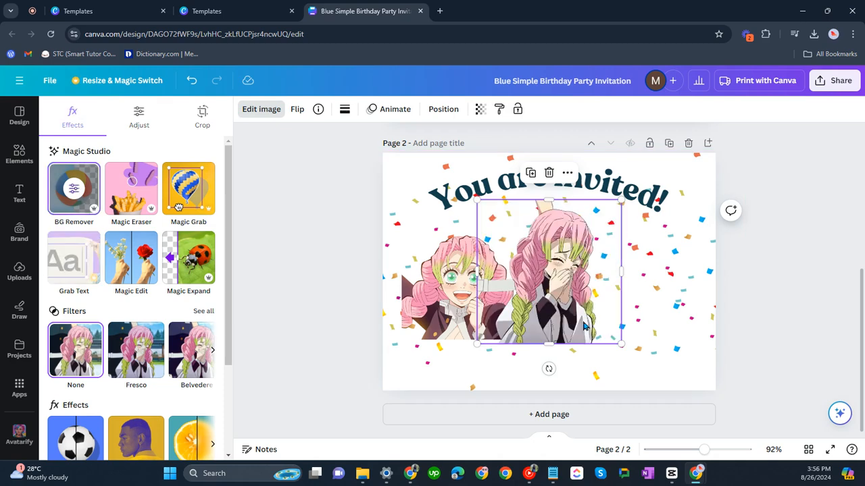
# - Move the new character to the lower-right corner of page 2 and shift the "You are invited!" heading to the right
pyautogui.moveTo(564, 304); pyautogui.dragTo(664, 371)
pyautogui.click(484, 253)
pyautogui.moveTo(551, 180); pyautogui.dragTo(588, 177)
# - Move the smiling anime character up and against the left edge of page 2
pyautogui.moveTo(474, 300); pyautogui.dragTo(444, 278)
pyautogui.click(665, 325)
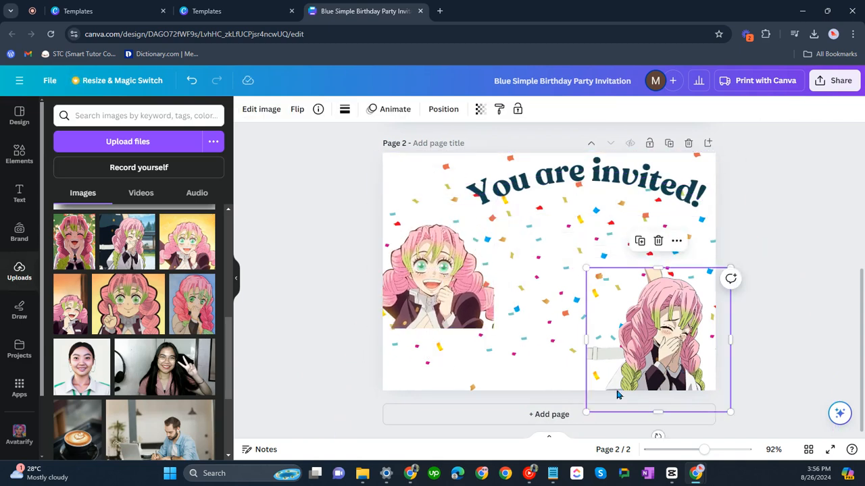
pyautogui.click(765, 374)
pyautogui.click(682, 372)
pyautogui.click(335, 290)
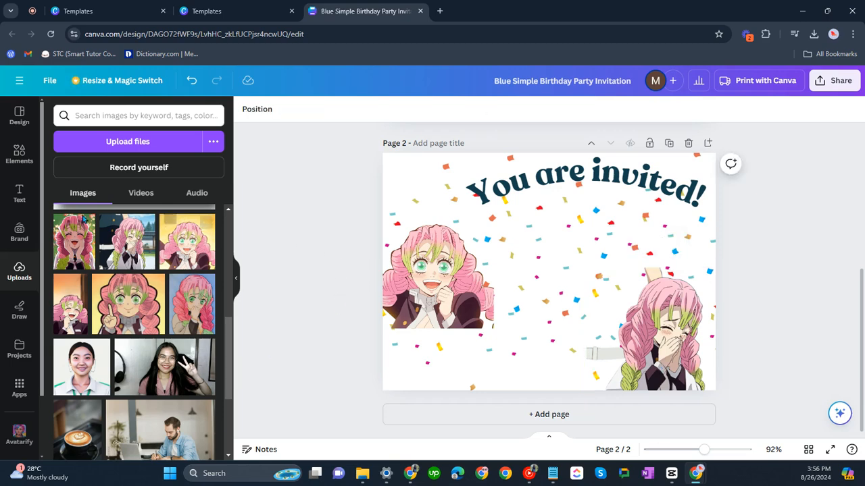
# - Add a text box to the middle of page 2 with the lines "What:", "When:" and "Where:"
pyautogui.click(19, 193)
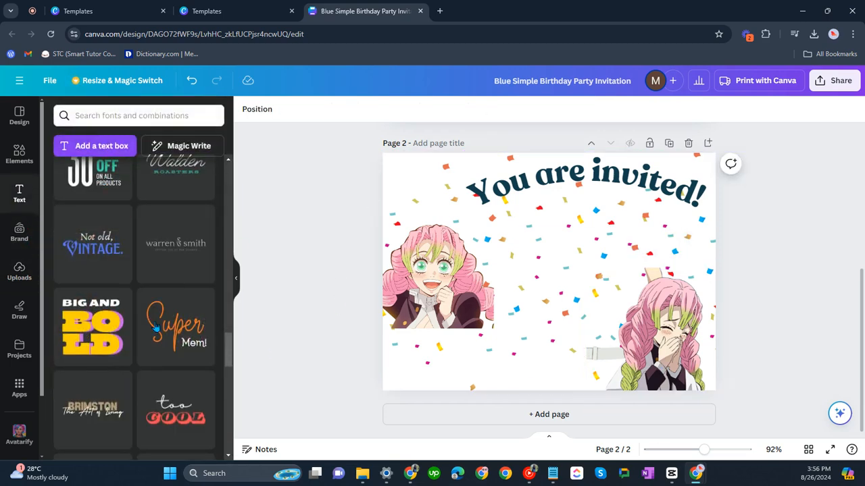
pyautogui.scroll(15, 123, 219)
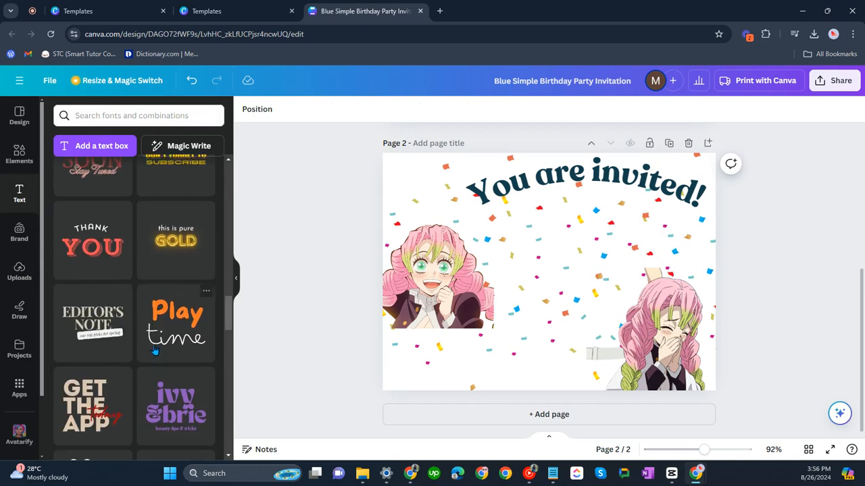
pyautogui.click(102, 146)
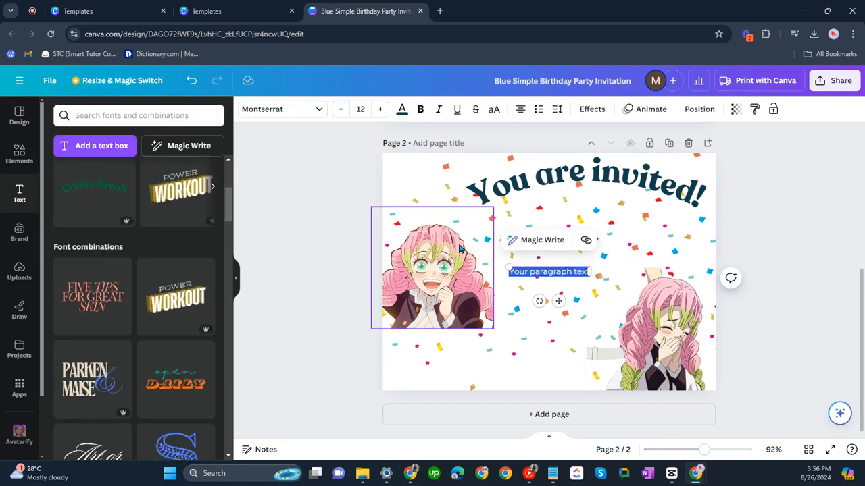
pyautogui.press('BackSpace')
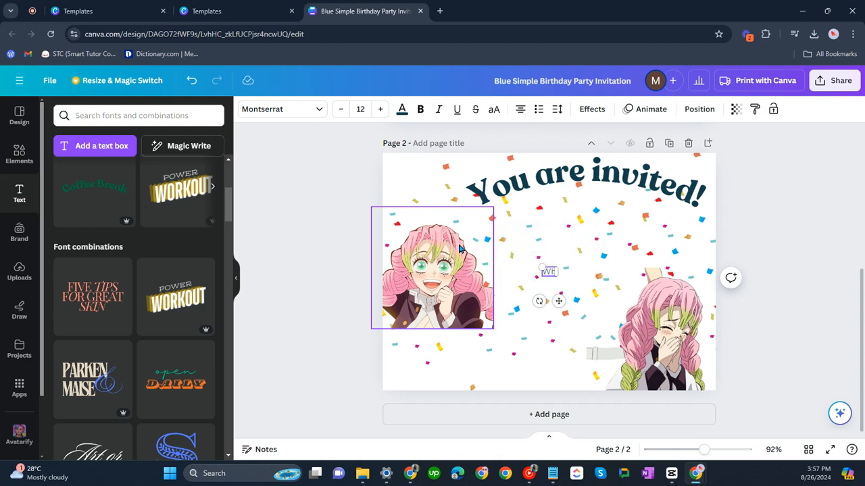
pyautogui.write('What')
pyautogui.press('Return')
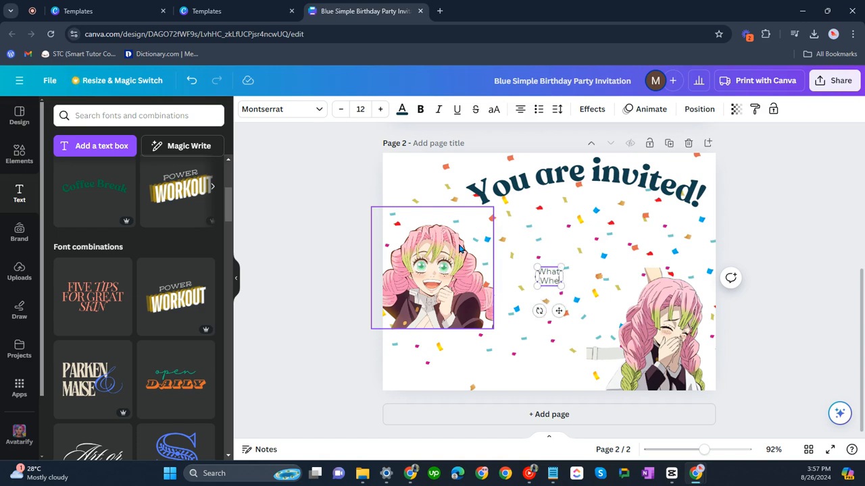
pyautogui.write('When')
pyautogui.press('Return')
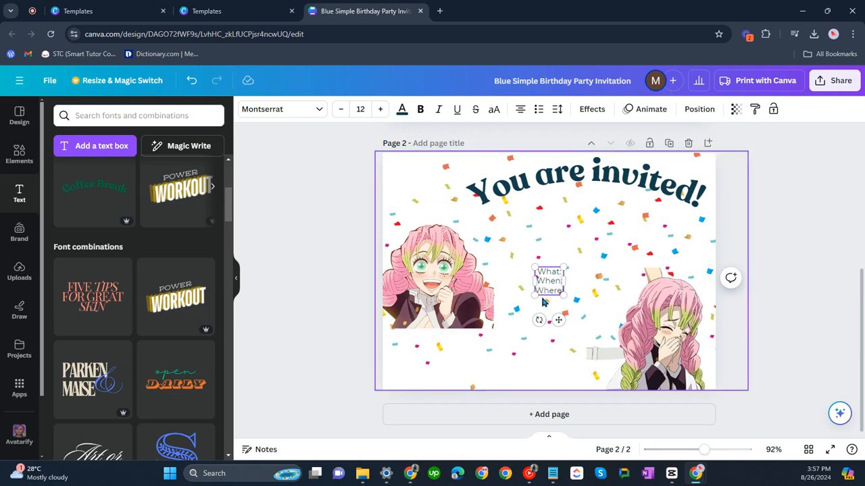
# - Apply the recently used font "1RdAyskrambolSbYuLA" to all three lines of the What/When/Where text
pyautogui.scroll(-4, 139, 361)
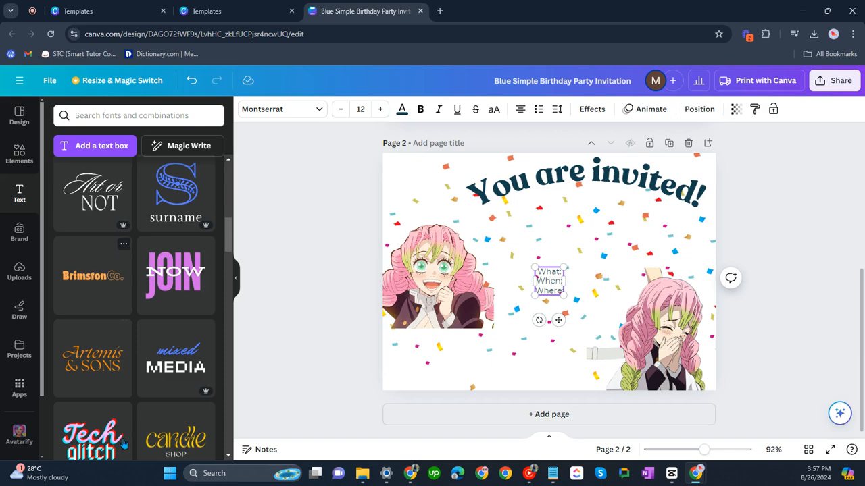
pyautogui.scroll(-10, 113, 366)
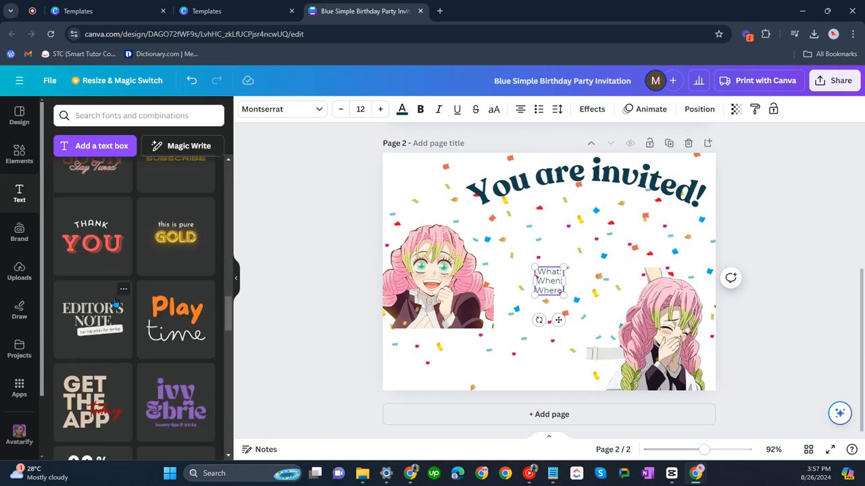
pyautogui.scroll(-3, 117, 302)
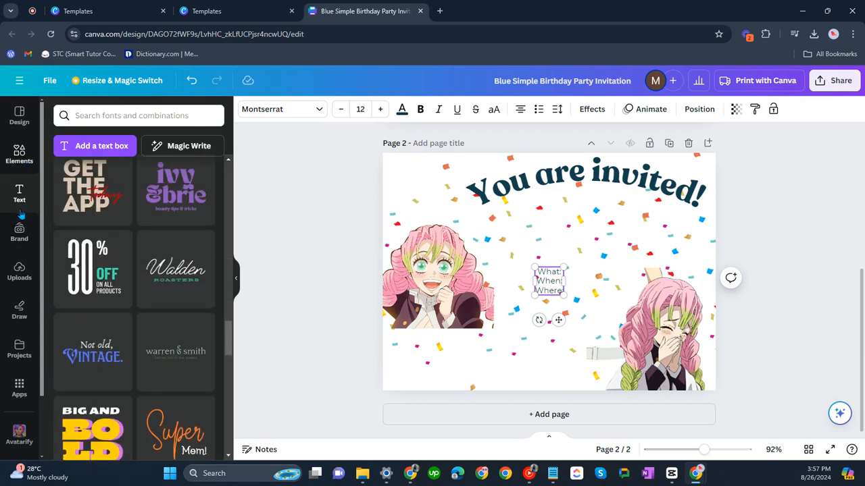
pyautogui.click(318, 109)
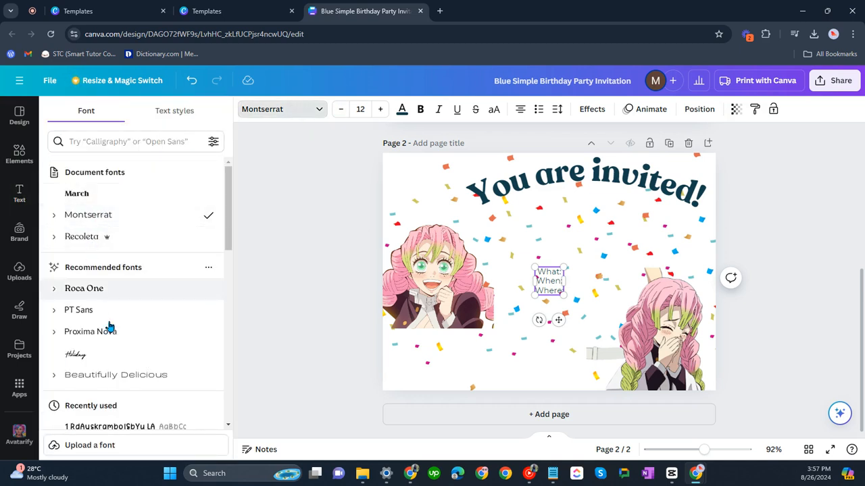
pyautogui.scroll(-2, 111, 370)
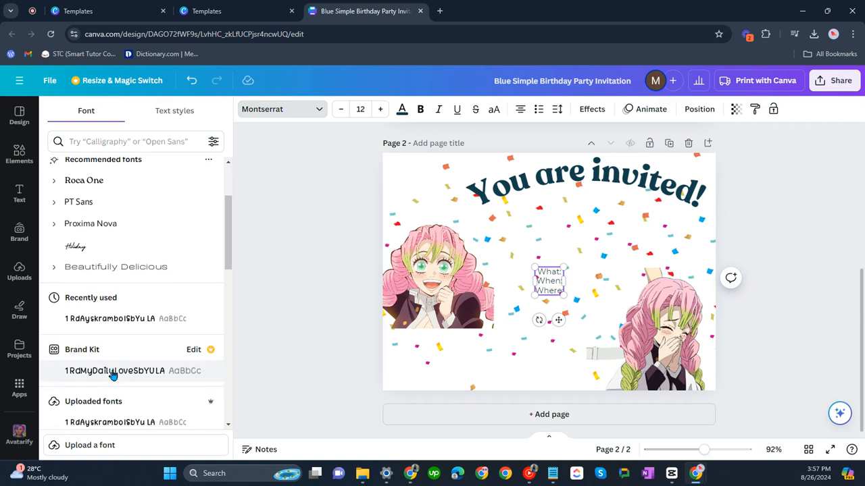
pyautogui.click(119, 317)
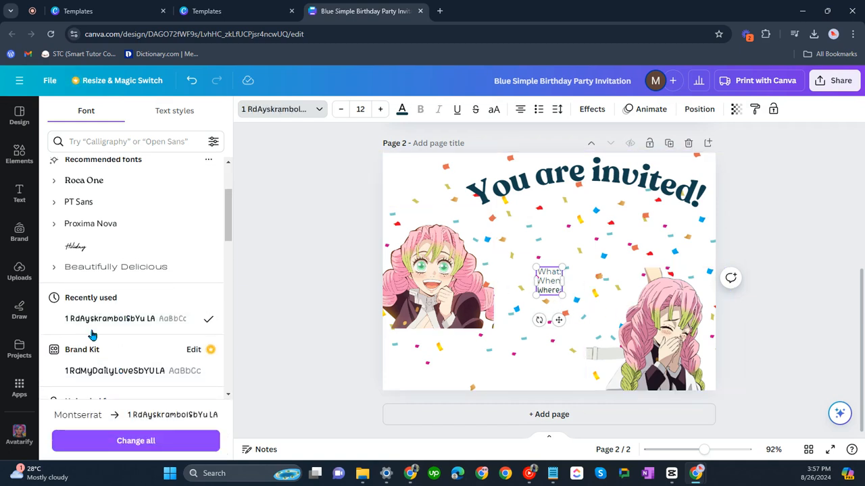
pyautogui.doubleClick(547, 282)
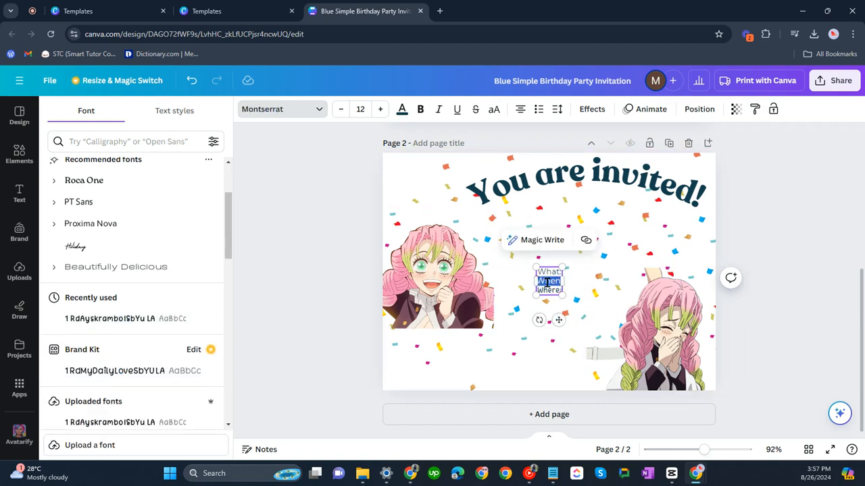
pyautogui.hotkey('ctrl', 'a')
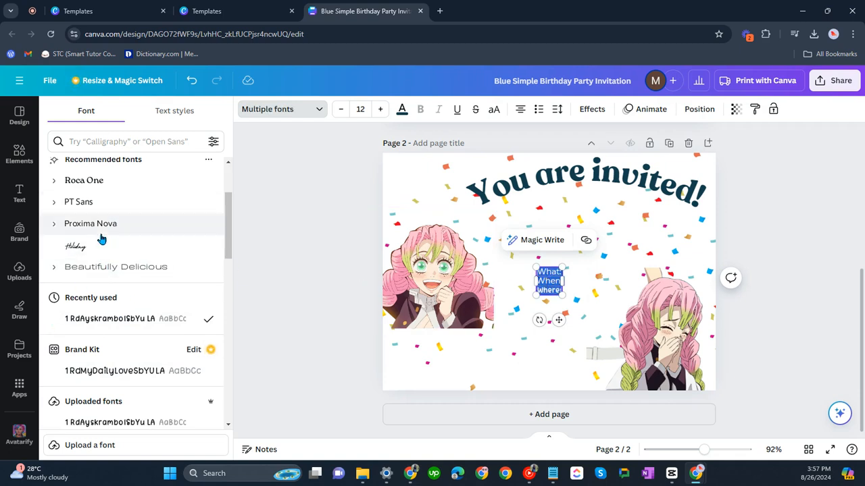
pyautogui.click(135, 318)
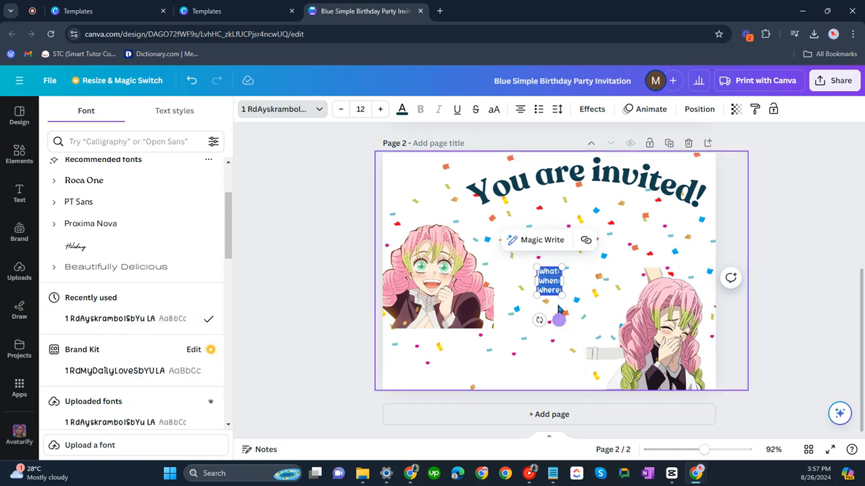
# - Enlarge the What/When/Where text to a font size of about 27.3 and move it up beneath the heading
pyautogui.moveTo(563, 295); pyautogui.dragTo(594, 331)
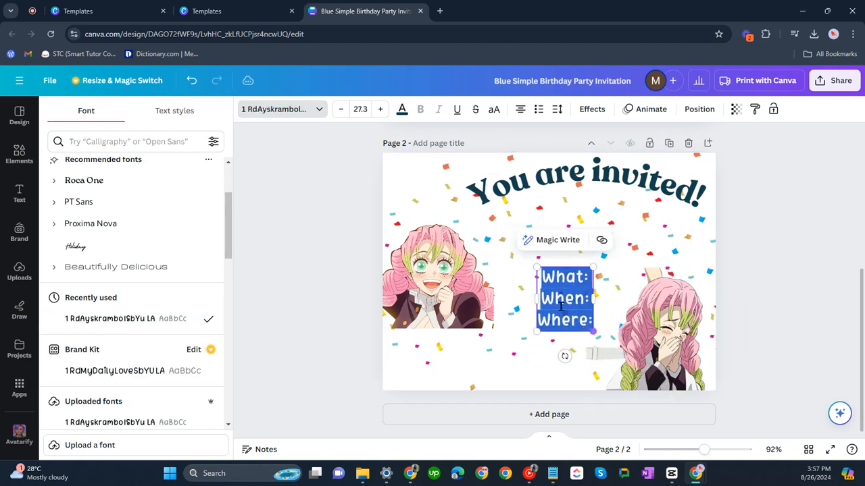
pyautogui.click(597, 323)
pyautogui.click(559, 302)
pyautogui.moveTo(560, 302); pyautogui.dragTo(528, 244)
# - Complete the first line of the details text as "What: Birthday Celebration"
pyautogui.doubleClick(538, 238)
pyautogui.click(557, 223)
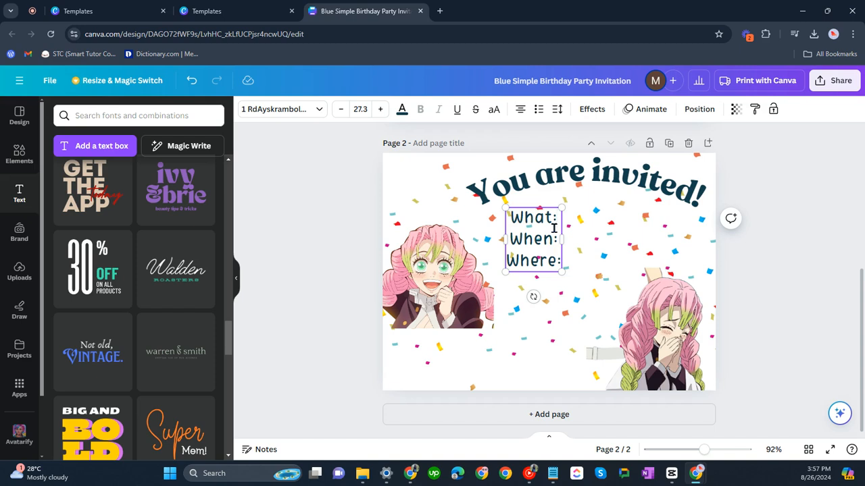
pyautogui.write('Birt')
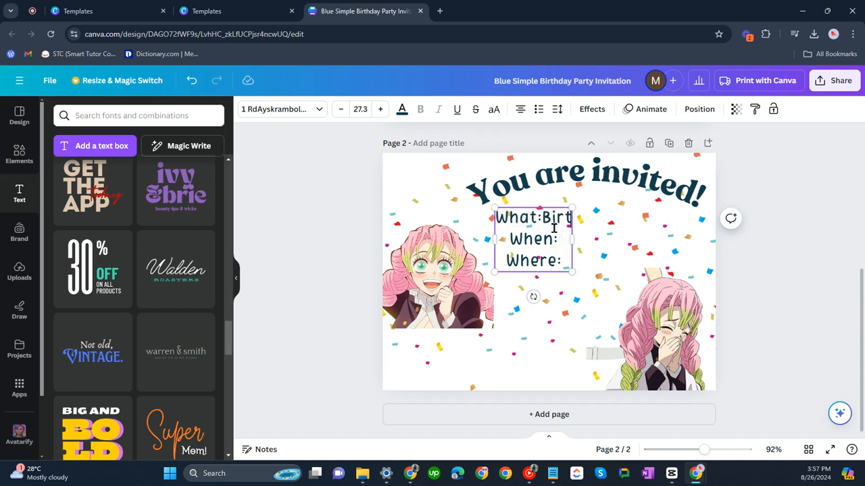
pyautogui.write('haay Celebration')
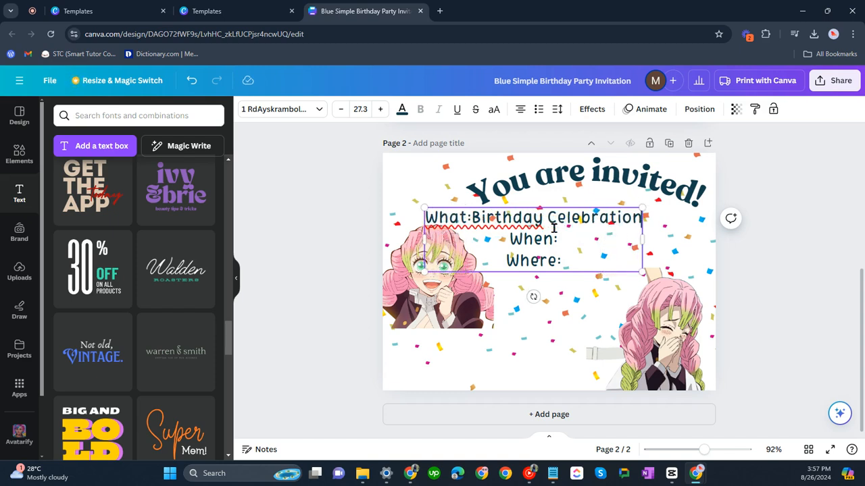
pyautogui.click(473, 218)
# - Complete the remaining details lines as "When: December 25" and "Where: Red Residences"
pyautogui.click(561, 237)
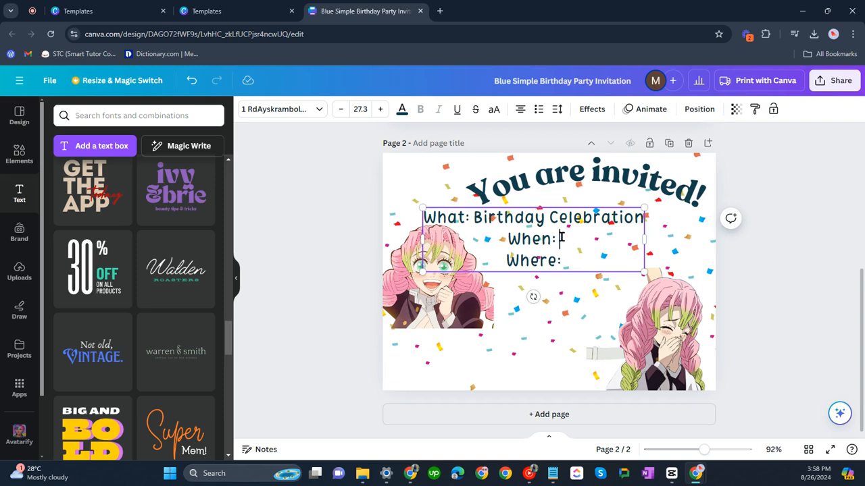
pyautogui.write('De')
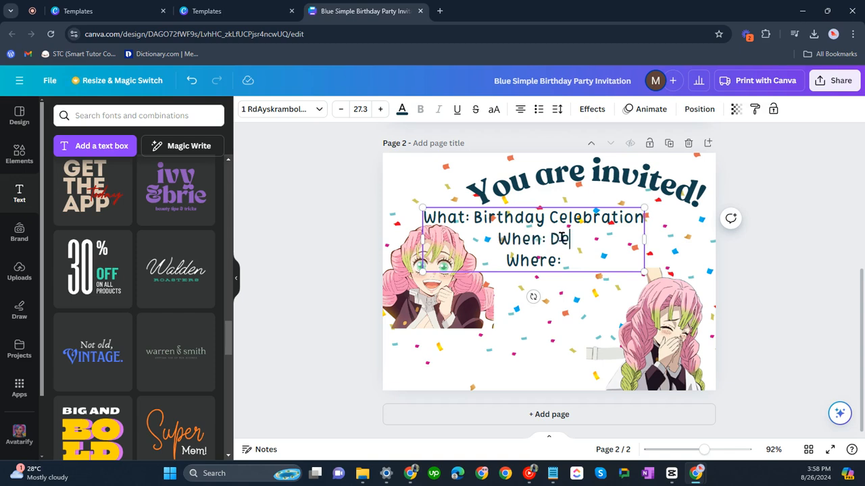
pyautogui.write('cember')
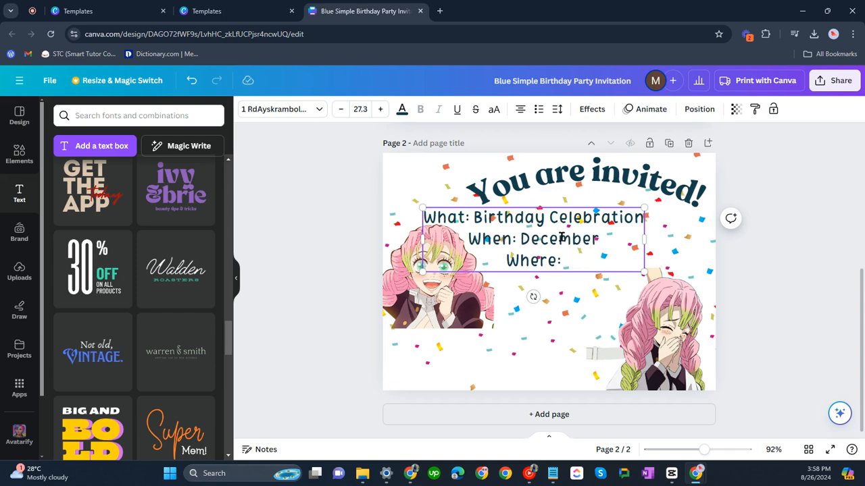
pyautogui.write(' 25')
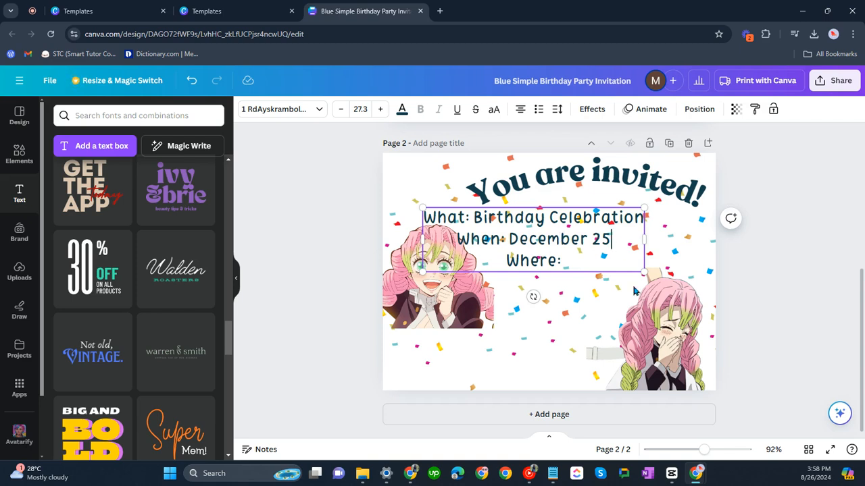
pyautogui.press('Down')
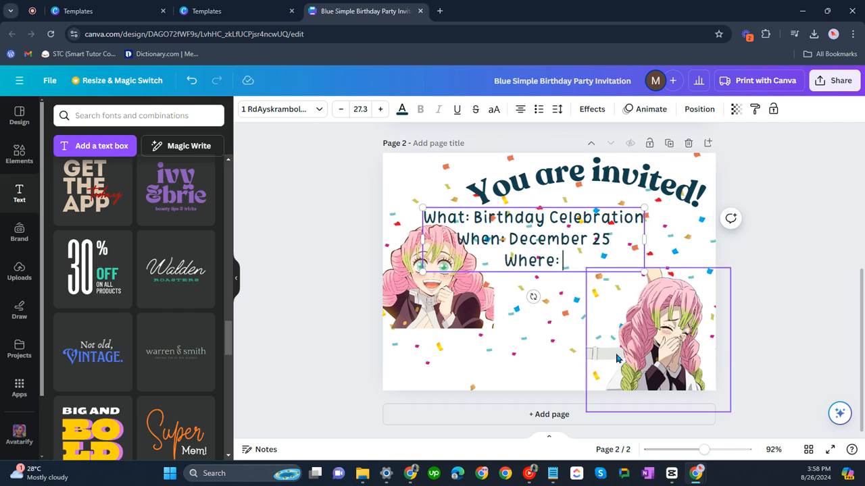
pyautogui.write('Red R')
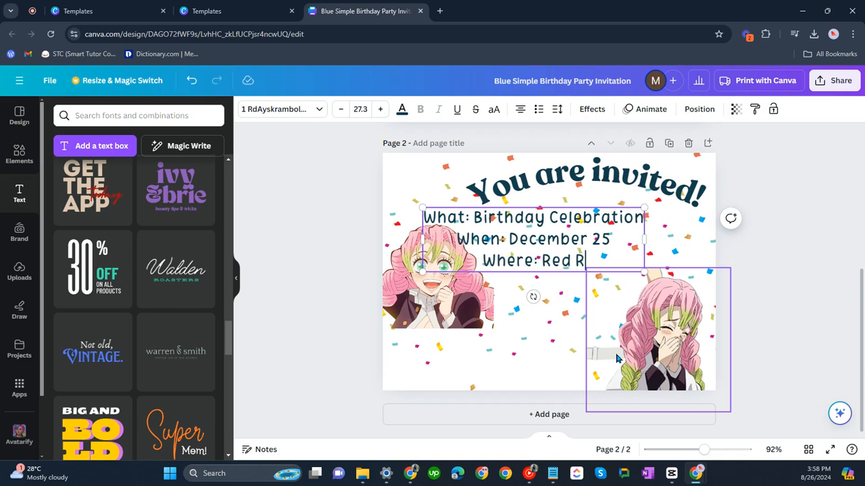
pyautogui.write('esidences')
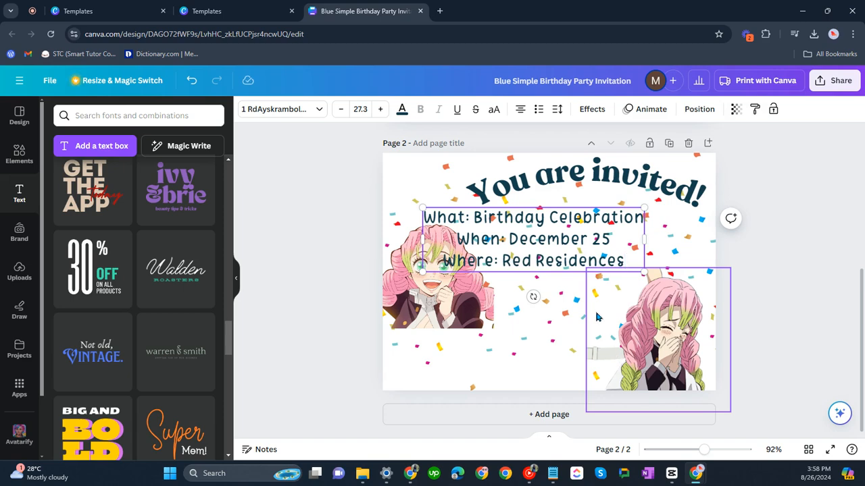
# - Move the What/When/Where text to the right so it sits centrally beneath the "You are invited!" heading
pyautogui.click(786, 252)
pyautogui.click(526, 253)
pyautogui.moveTo(527, 252); pyautogui.dragTo(581, 262)
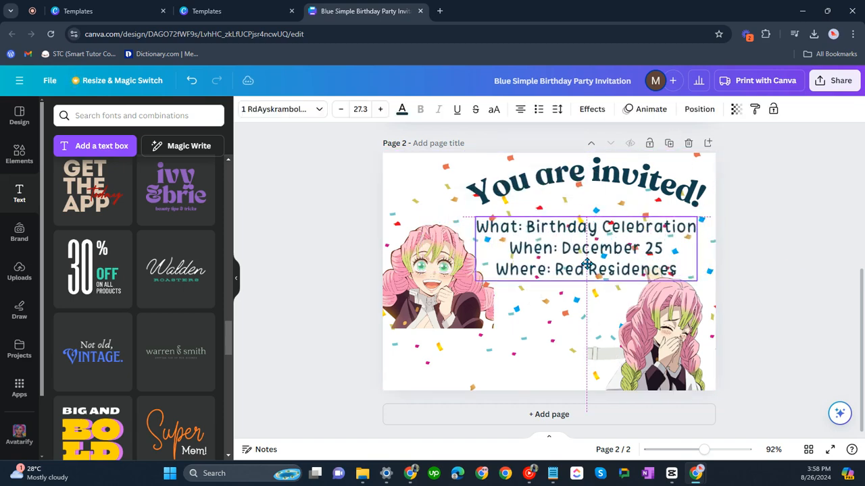
# - Change the alignment of all three details lines from centred to justified so they start at the left edge
pyautogui.click(518, 226)
pyautogui.write(':')
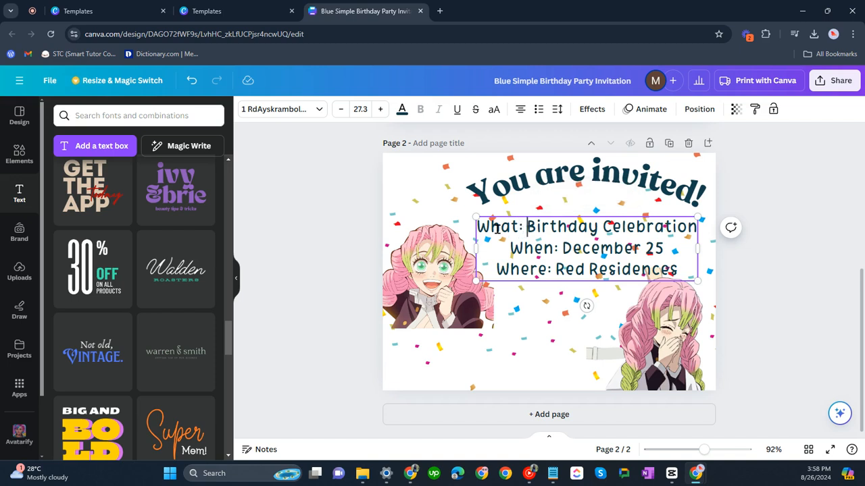
pyautogui.moveTo(483, 227); pyautogui.dragTo(679, 271)
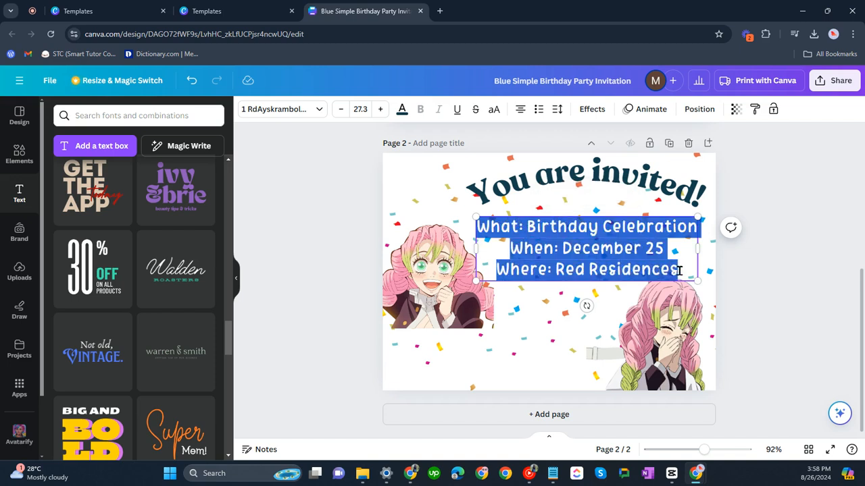
pyautogui.click(519, 109)
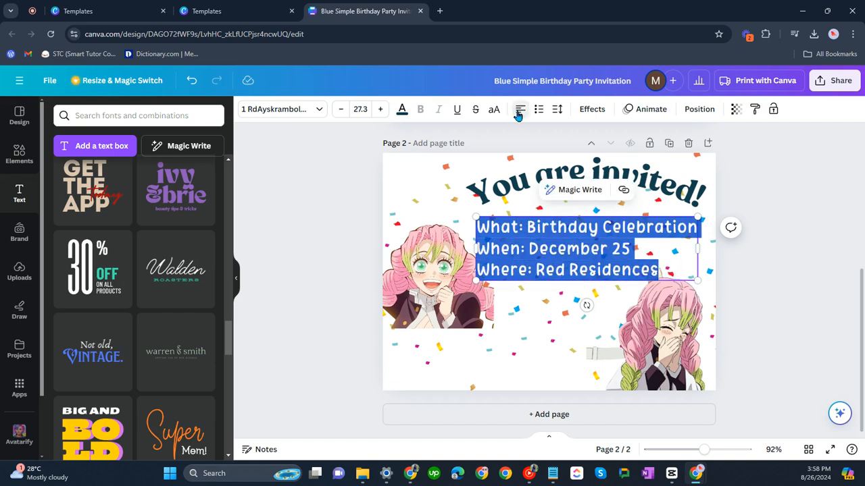
pyautogui.click(761, 295)
# - Shrink the What/When/Where text to a font size of about 22.5 and shift it slightly right beneath the heading
pyautogui.moveTo(591, 262); pyautogui.dragTo(599, 262)
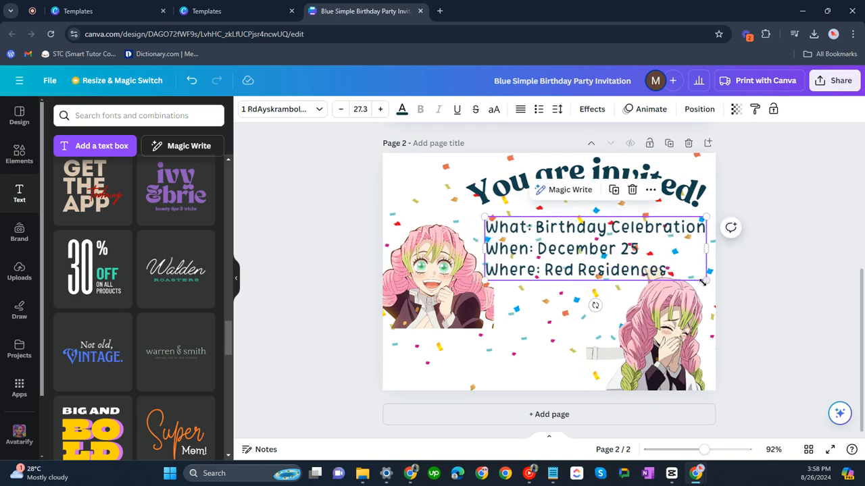
pyautogui.moveTo(702, 282); pyautogui.dragTo(663, 271)
pyautogui.moveTo(628, 246); pyautogui.dragTo(648, 246)
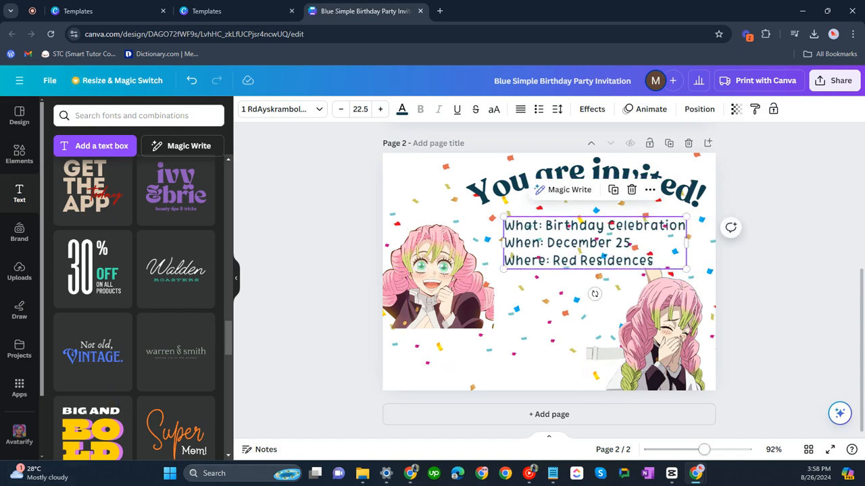
# - Try the fonts Archivo Black, Roboto and Gagalin on the whole What/When/Where text
pyautogui.click(283, 110)
pyautogui.scroll(-1, 124, 284)
pyautogui.scroll(-5, 128, 366)
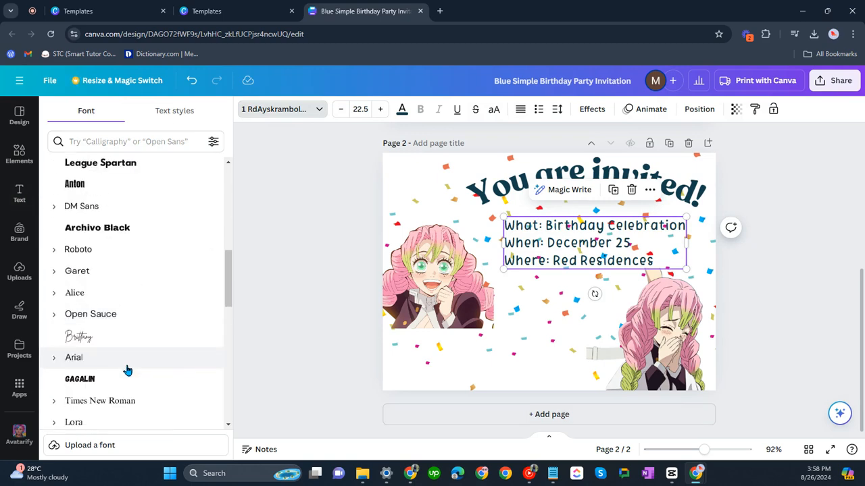
pyautogui.click(118, 229)
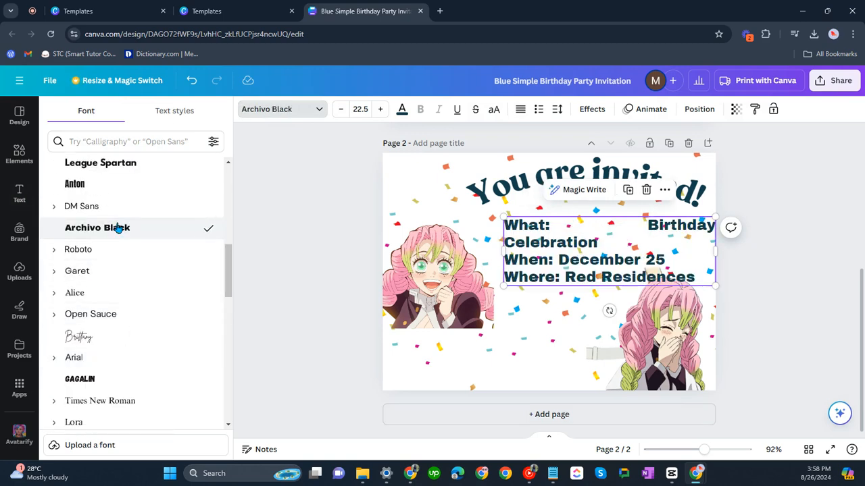
pyautogui.click(111, 249)
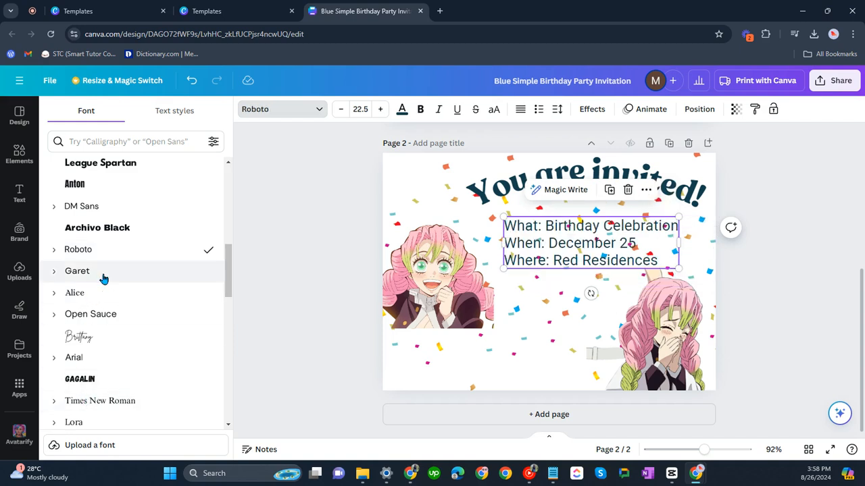
pyautogui.click(105, 382)
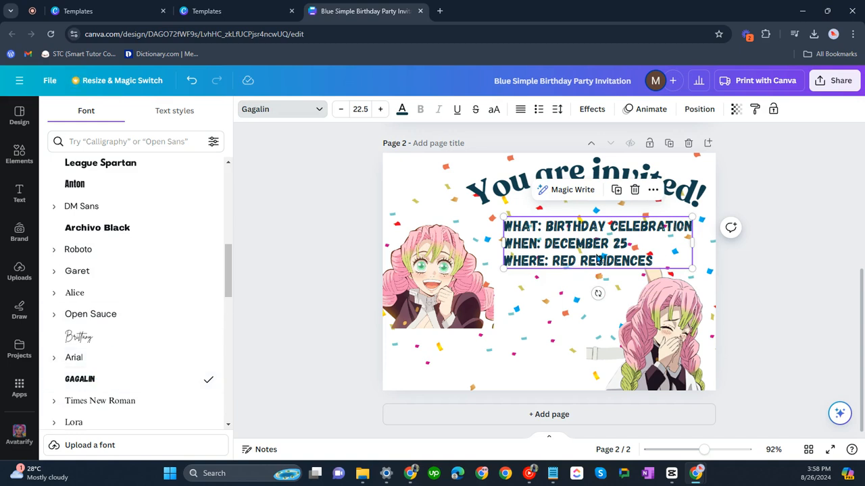
# - Try the Arial font on the "Where: Red Residences" line of the details text
pyautogui.moveTo(653, 260); pyautogui.dragTo(552, 260)
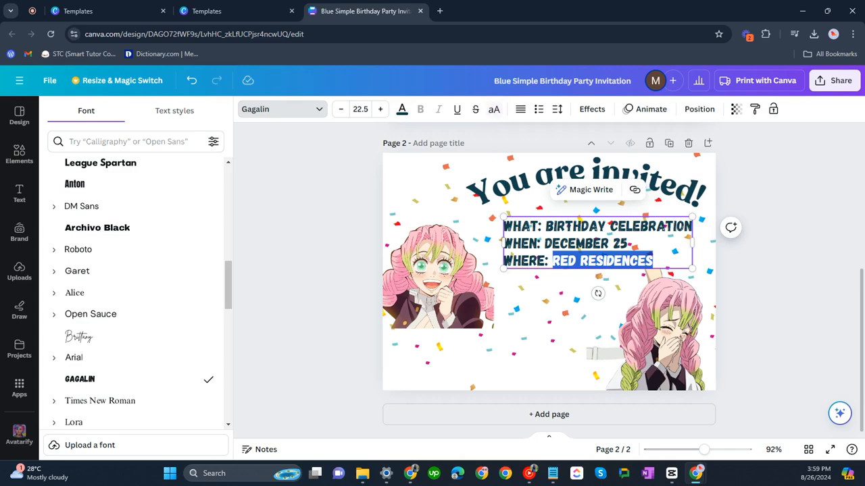
pyautogui.click(129, 358)
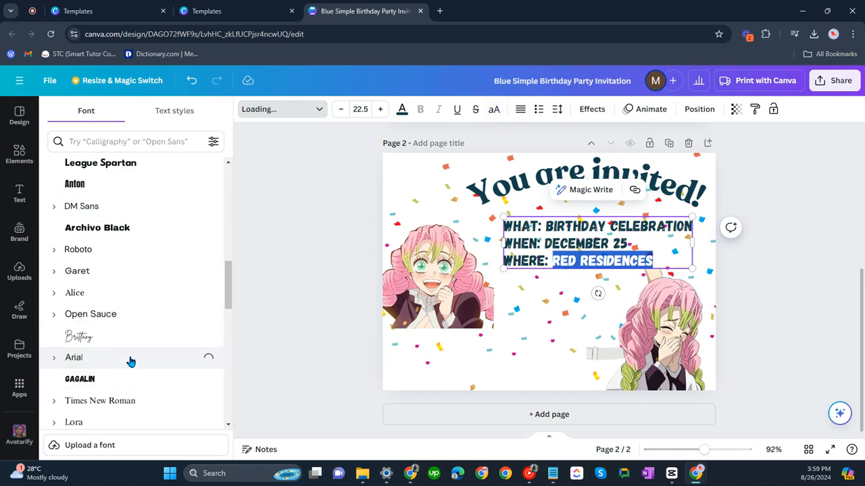
pyautogui.click(520, 242)
pyautogui.doubleClick(521, 242)
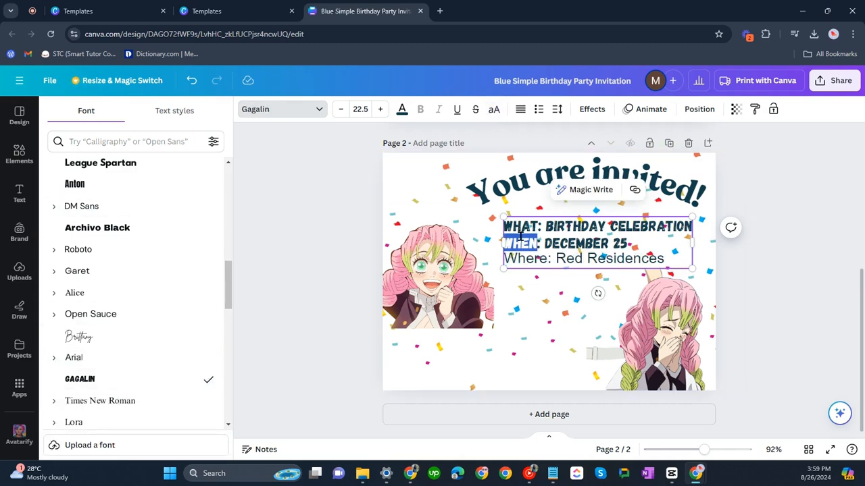
pyautogui.rightClick(521, 238)
pyautogui.click(719, 321)
# - Apply the Alice font to all three details lines and reduce their font size to 20.5
pyautogui.doubleClick(576, 239)
pyautogui.hotkey('ctrl', 'a')
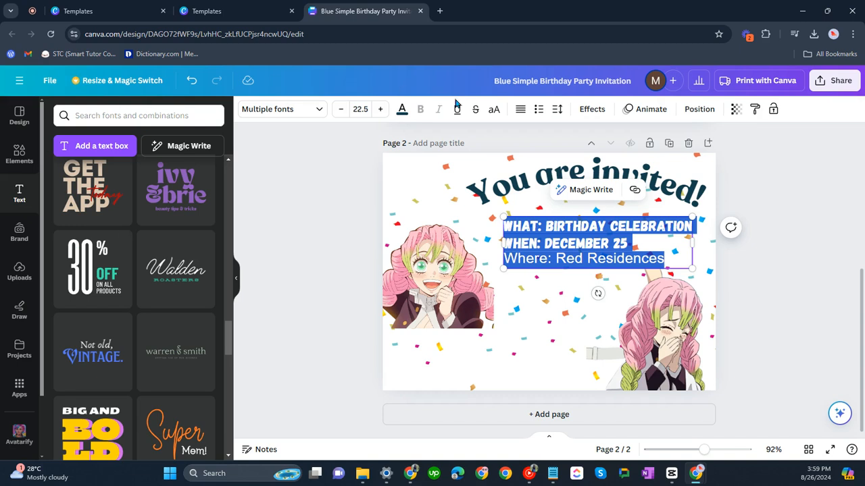
pyautogui.click(284, 109)
pyautogui.click(96, 293)
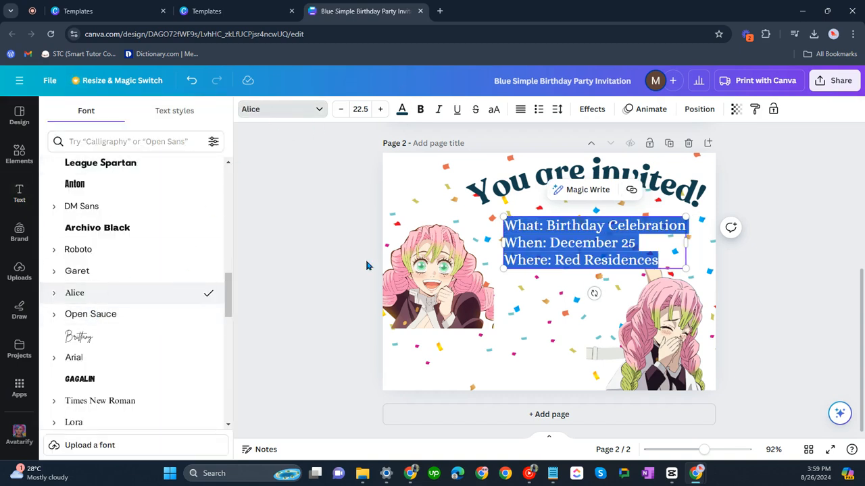
pyautogui.click(341, 110)
pyautogui.click(341, 111)
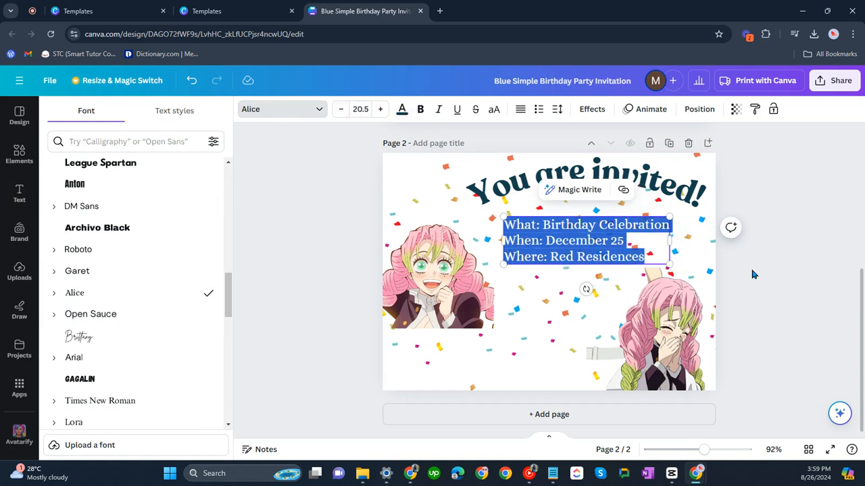
pyautogui.click(751, 266)
# - Make the labels "What:", "When:" and "Where:" bold, and shift the details text slightly to the right
pyautogui.click(610, 254)
pyautogui.doubleClick(521, 230)
pyautogui.click(542, 228)
pyautogui.moveTo(542, 228); pyautogui.dragTo(503, 240)
pyautogui.click(539, 230)
pyautogui.hotkey('ctrl', 'b')
pyautogui.click(420, 110)
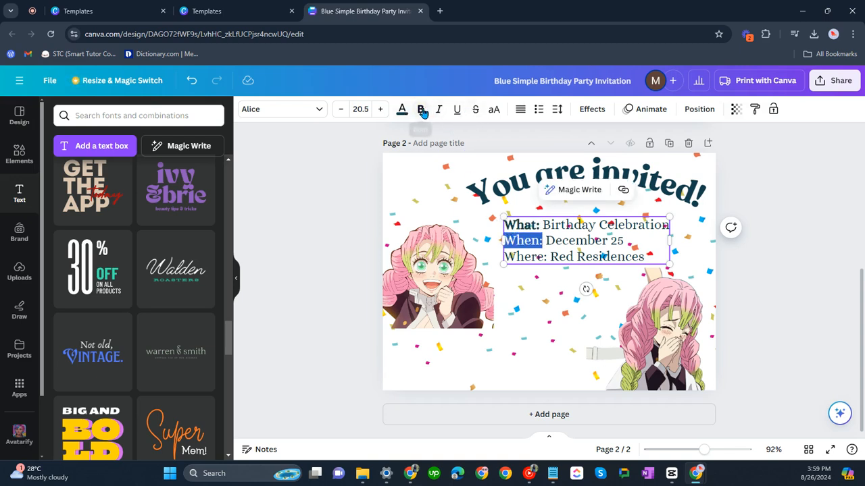
pyautogui.moveTo(547, 257); pyautogui.dragTo(498, 255)
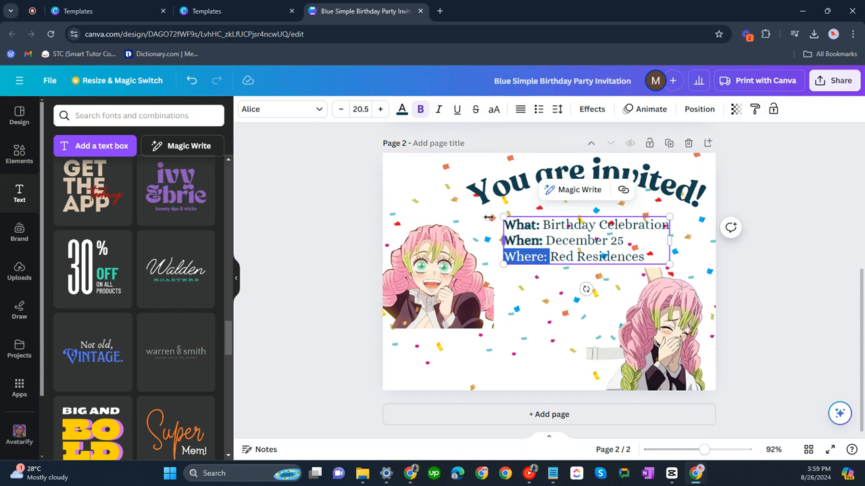
pyautogui.click(420, 110)
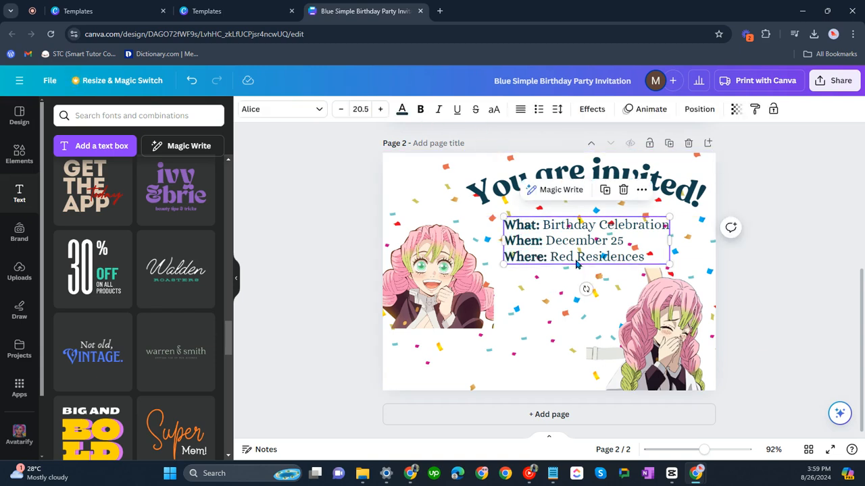
pyautogui.moveTo(605, 243); pyautogui.dragTo(618, 243)
# - Search the elements library for "balloons"
pyautogui.scroll(-2, 19, 209)
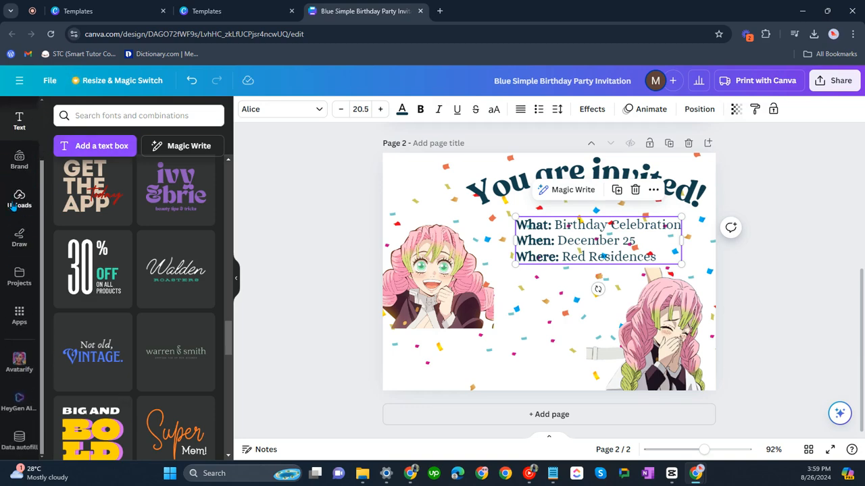
pyautogui.scroll(2, 14, 206)
pyautogui.click(24, 154)
pyautogui.click(98, 122)
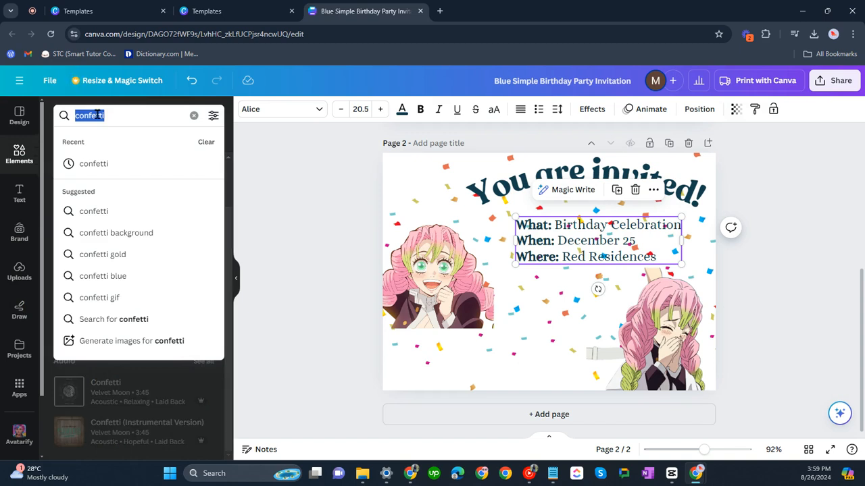
pyautogui.write('r')
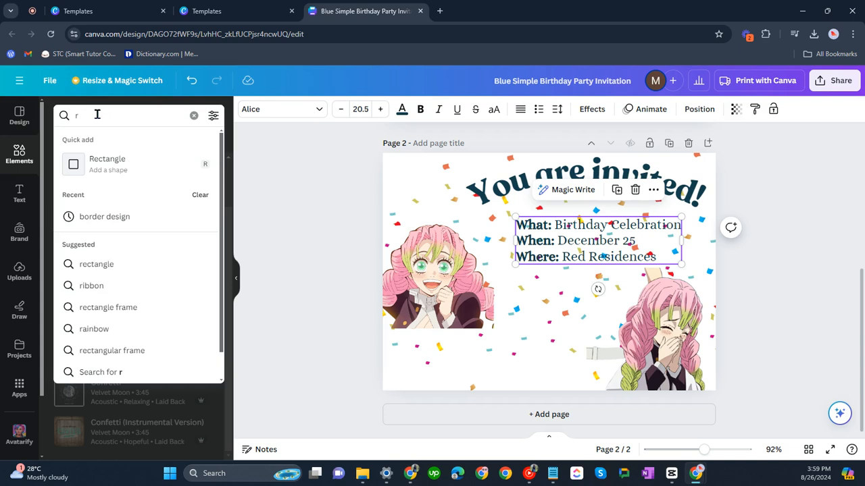
pyautogui.write('i')
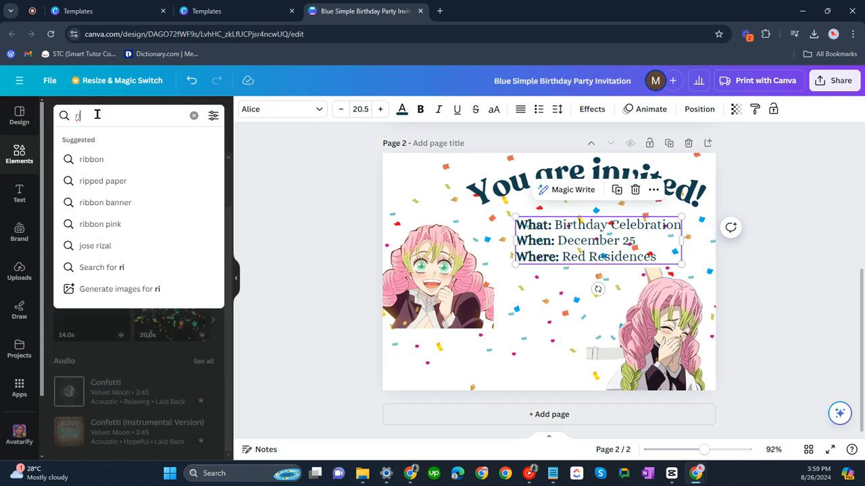
pyautogui.press('BackSpace')
pyautogui.press('BackSpace')
pyautogui.write('b')
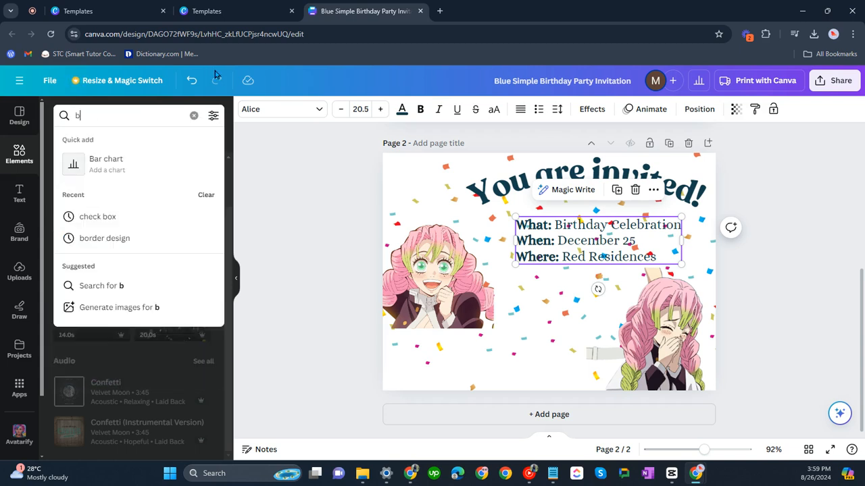
pyautogui.write('alloons')
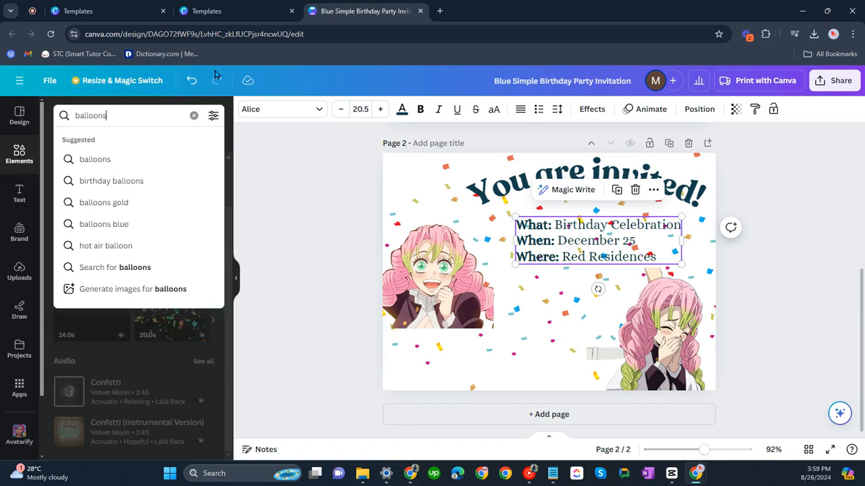
pyautogui.press('Return')
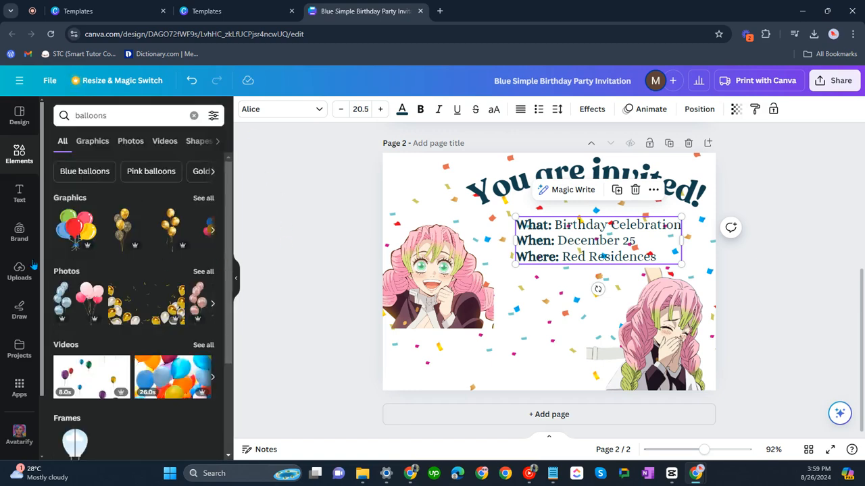
# - Add the multicoloured balloon bunch graphic to page 2, enlarged and partly extending past the page's right edge
pyautogui.click(88, 217)
pyautogui.moveTo(564, 295); pyautogui.dragTo(569, 274)
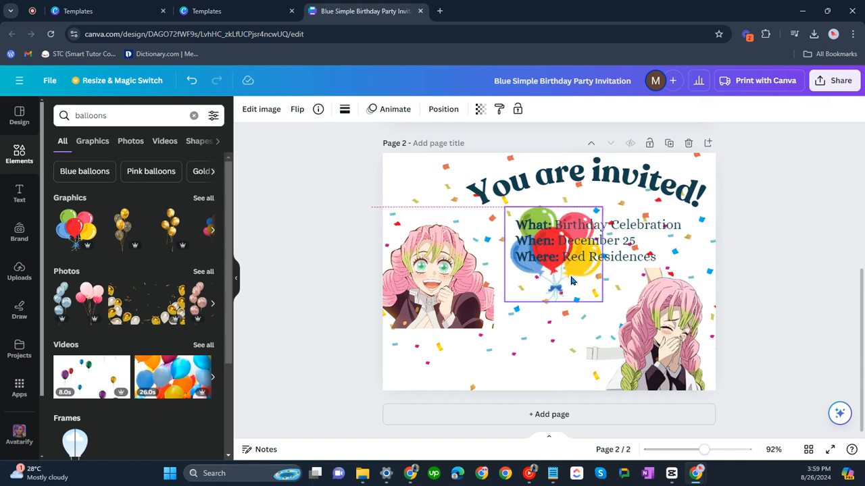
pyautogui.moveTo(602, 302); pyautogui.dragTo(699, 396)
pyautogui.moveTo(640, 316); pyautogui.dragTo(763, 294)
pyautogui.click(659, 388)
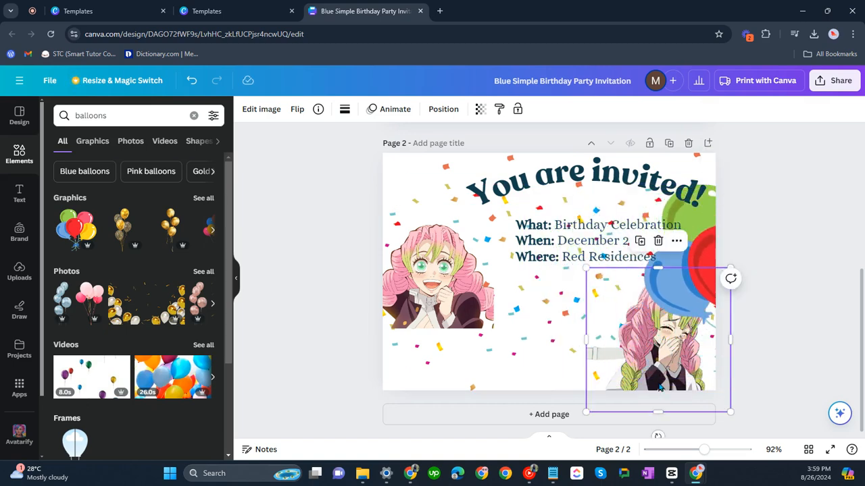
# - Delete the character image with the covered face and move the balloon bunch fully onto the page
pyautogui.click(658, 242)
pyautogui.click(692, 259)
pyautogui.moveTo(692, 259); pyautogui.dragTo(568, 307)
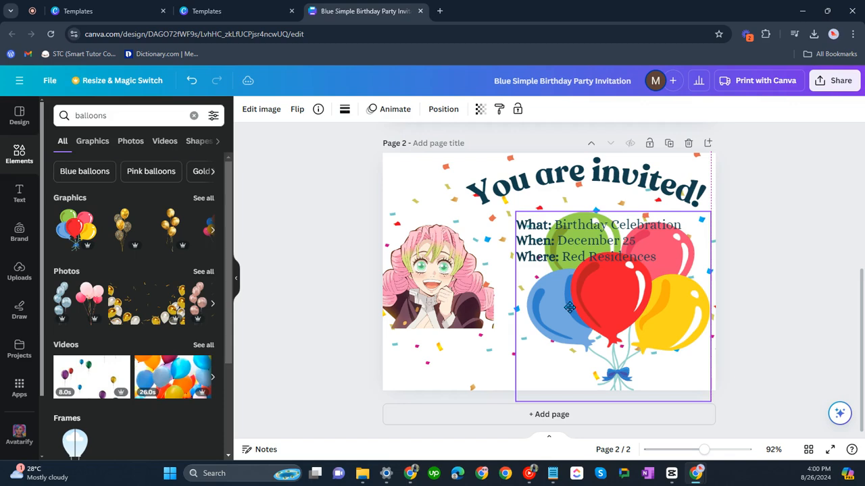
# - Move the What/When/Where text down over the balloons and shift the "You are invited!" heading left
pyautogui.click(611, 239)
pyautogui.moveTo(610, 238); pyautogui.dragTo(634, 289)
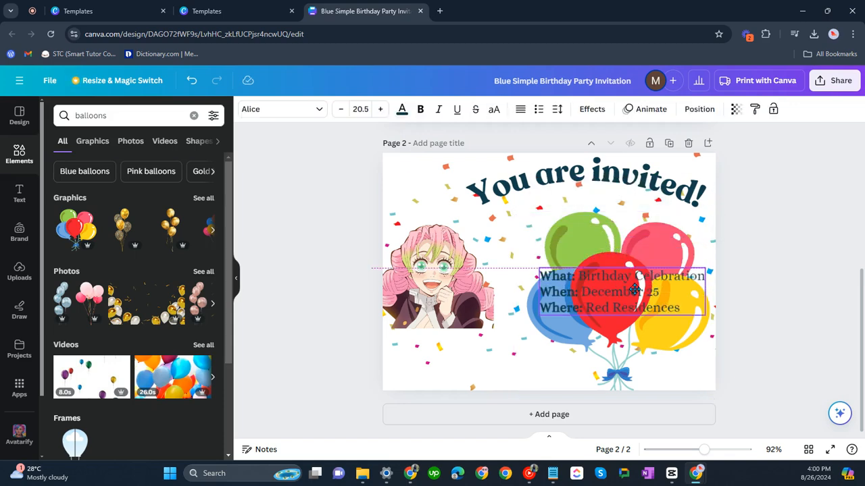
pyautogui.moveTo(518, 185); pyautogui.dragTo(481, 192)
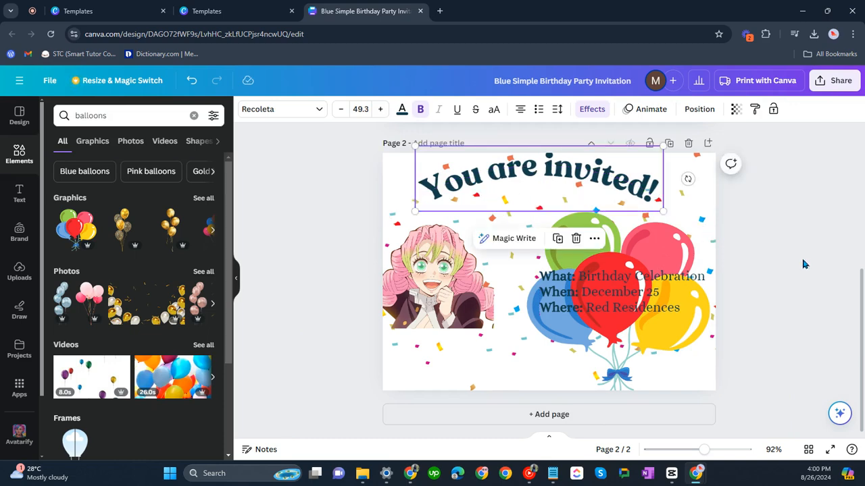
pyautogui.click(669, 312)
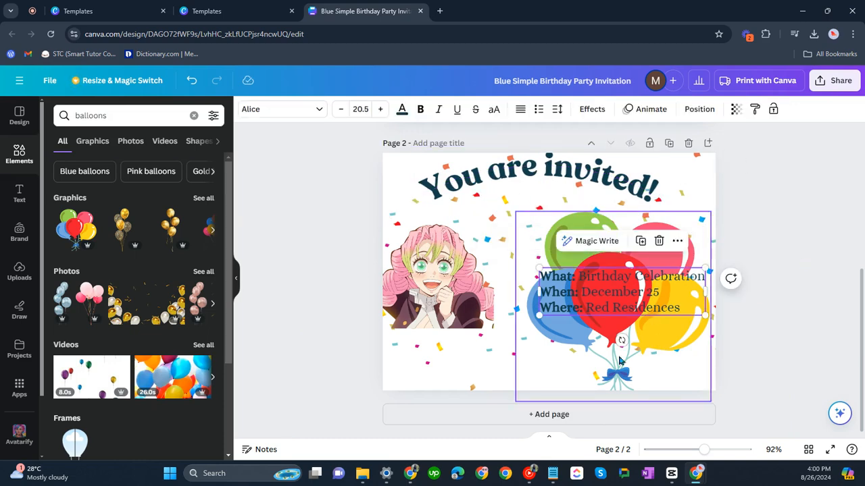
# - Enlarge the balloon bunch and position it partly past the page's right edge
pyautogui.moveTo(616, 368); pyautogui.dragTo(595, 259)
pyautogui.moveTo(688, 302); pyautogui.dragTo(767, 379)
pyautogui.moveTo(647, 218); pyautogui.dragTo(687, 257)
# - Move the details text up over the red balloon in a narrow wrapped text box and left-align it
pyautogui.click(661, 291)
pyautogui.moveTo(662, 289); pyautogui.dragTo(663, 252)
pyautogui.click(520, 110)
# - Add an olive-yellow rounded square from the basic shapes behind the details text, sized to surround it
pyautogui.scroll(-2, 137, 365)
pyautogui.scroll(-2, 137, 365)
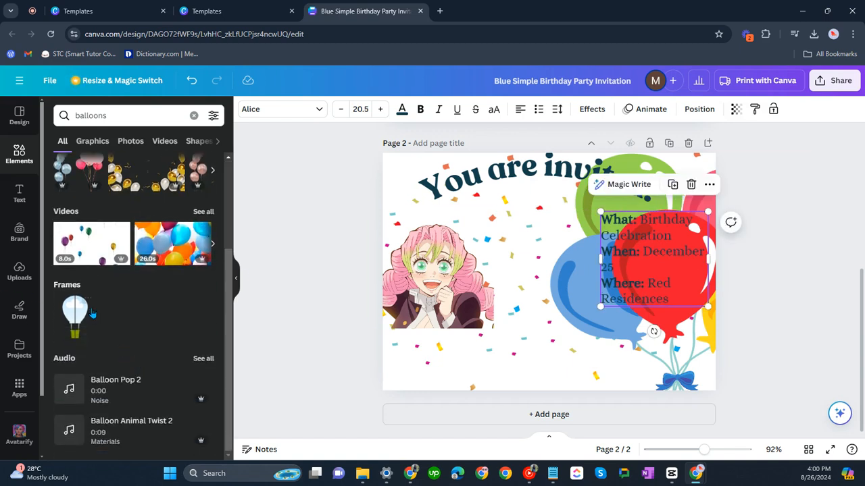
pyautogui.click(15, 156)
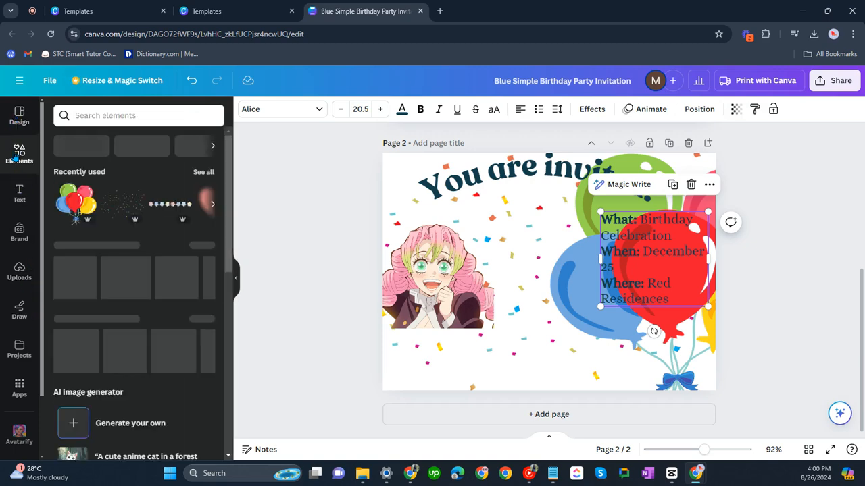
pyautogui.scroll(5, 473, 304)
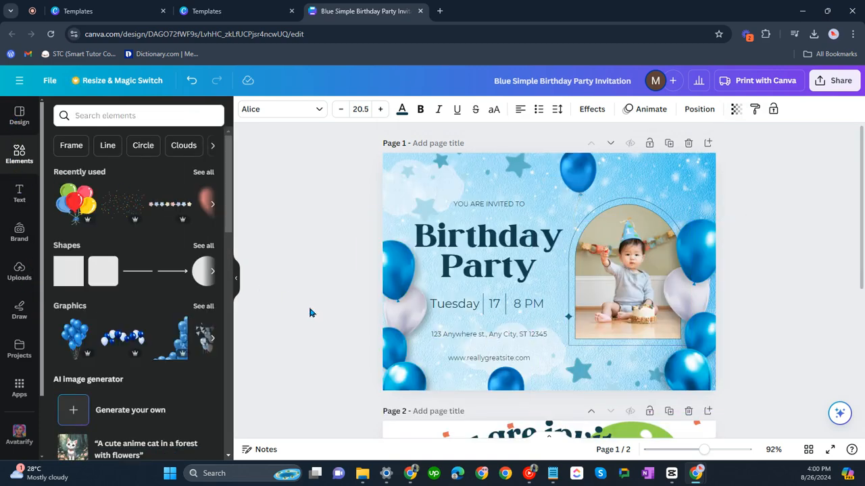
pyautogui.scroll(-5, 290, 306)
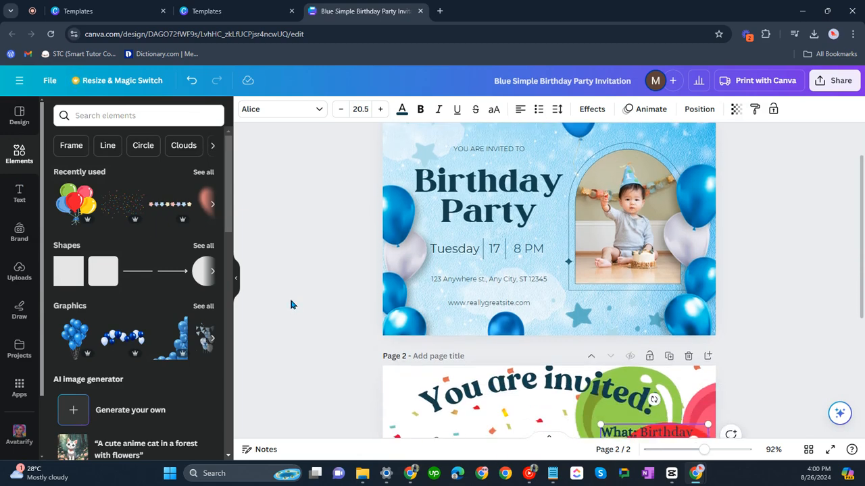
pyautogui.moveTo(666, 253)
pyautogui.mouseDown()
pyautogui.moveTo(651, 259)
pyautogui.moveTo(661, 258)
pyautogui.mouseUp()
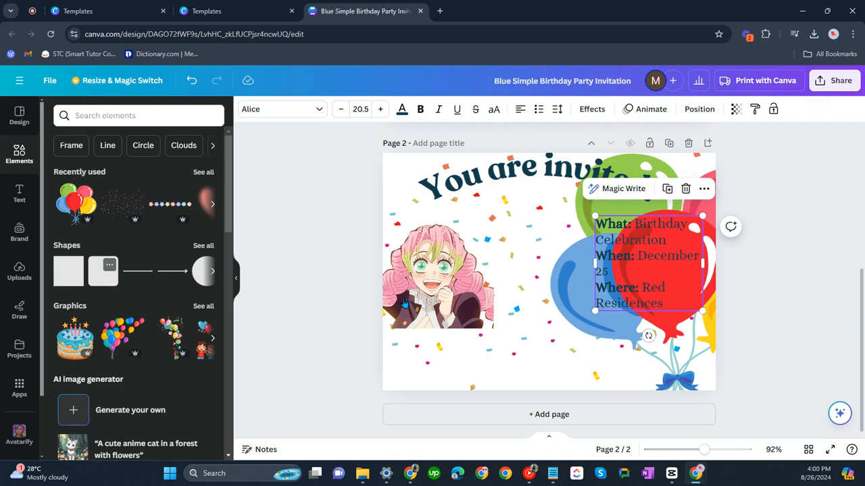
pyautogui.moveTo(239, 294); pyautogui.dragTo(508, 286)
pyautogui.moveTo(560, 284); pyautogui.dragTo(707, 320)
pyautogui.click(805, 328)
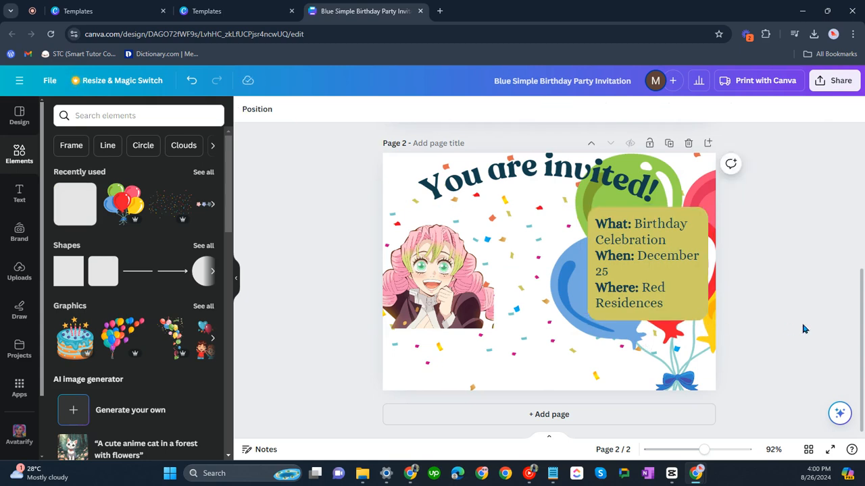
# - Try centred and justified alignment on the details text, and return it to left alignment
pyautogui.click(624, 240)
pyautogui.click(519, 110)
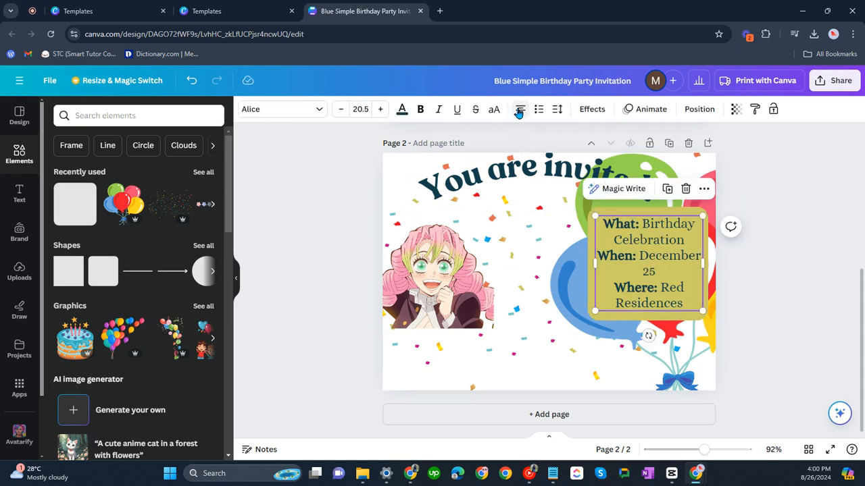
pyautogui.click(519, 110)
pyautogui.click(519, 111)
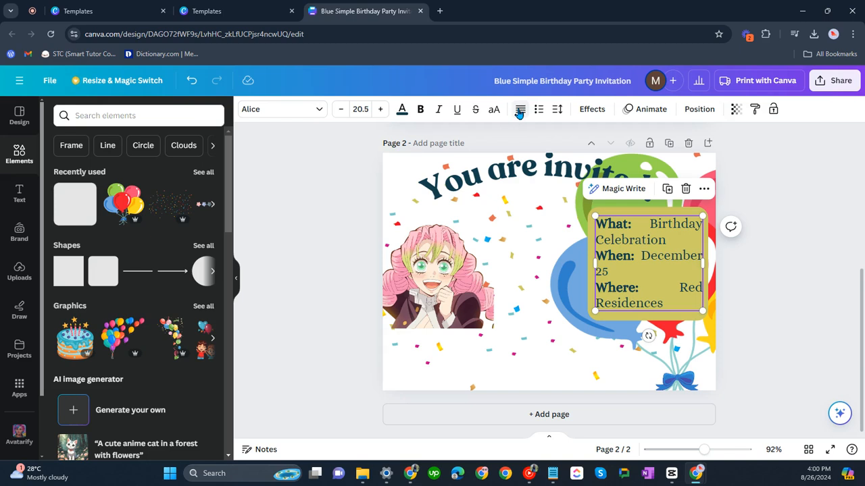
pyautogui.click(519, 110)
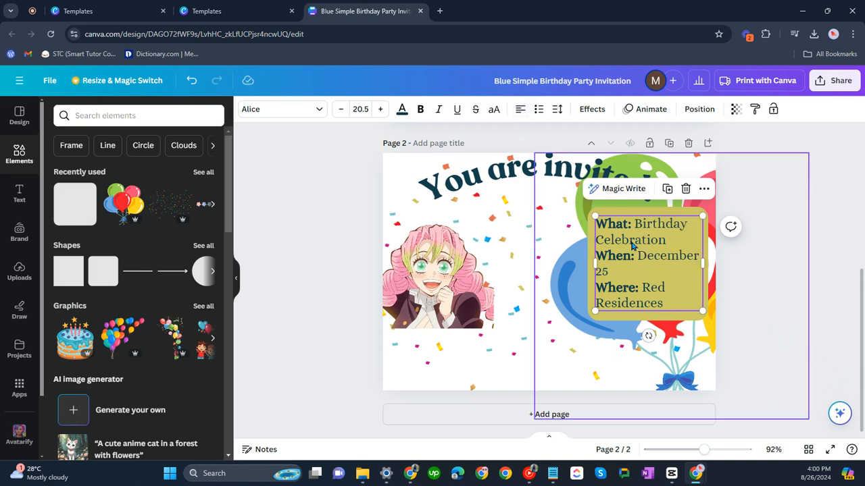
# - Widen the details text box so each entry fits one line, and resize the rounded rectangle to fit around it
pyautogui.moveTo(589, 263); pyautogui.dragTo(534, 248)
pyautogui.moveTo(653, 252); pyautogui.dragTo(651, 276)
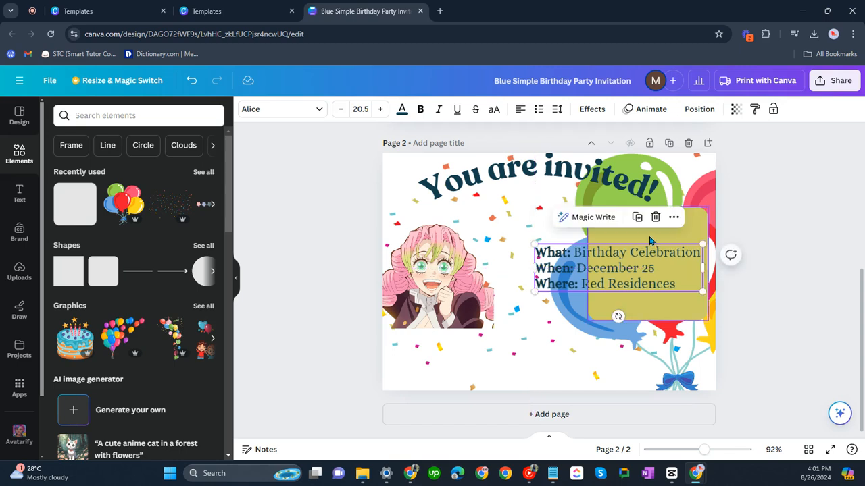
pyautogui.click(649, 241)
pyautogui.moveTo(588, 264); pyautogui.dragTo(528, 275)
pyautogui.moveTo(617, 208); pyautogui.dragTo(614, 238)
pyautogui.moveTo(618, 320); pyautogui.dragTo(617, 299)
pyautogui.click(689, 207)
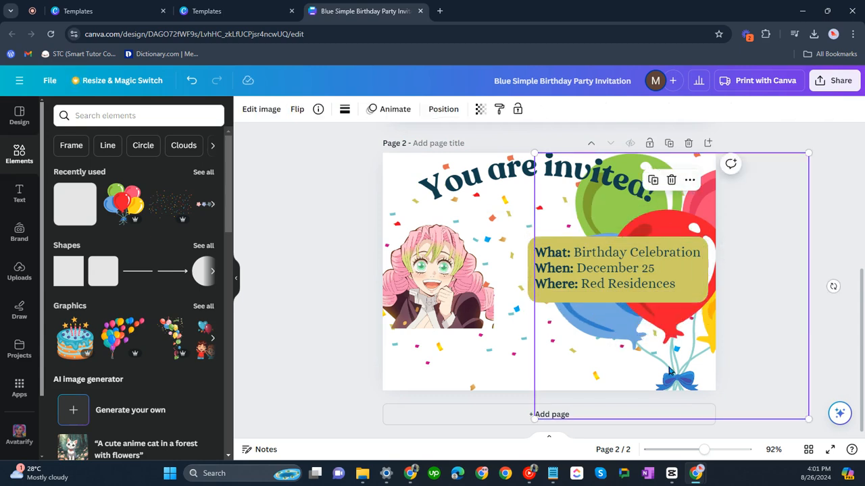
pyautogui.click(764, 303)
# - Shrink the "You are invited!" heading and move it to the upper-left area of page 2
pyautogui.moveTo(575, 174); pyautogui.dragTo(520, 177)
pyautogui.moveTo(607, 217); pyautogui.dragTo(556, 200)
pyautogui.moveTo(515, 174); pyautogui.dragTo(542, 174)
# - Shrink the balloon bunch and move it into the page's upper-right corner, partly cropped by the page edges
pyautogui.moveTo(671, 201); pyautogui.dragTo(699, 211)
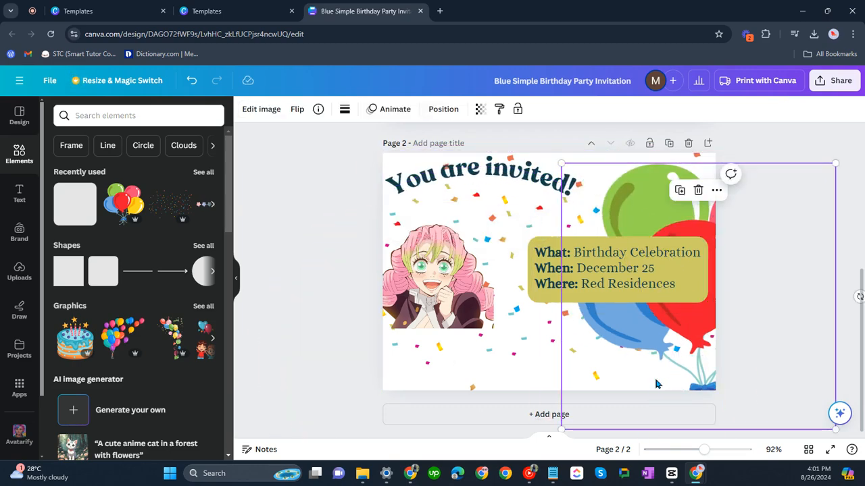
pyautogui.moveTo(562, 430); pyautogui.dragTo(635, 357)
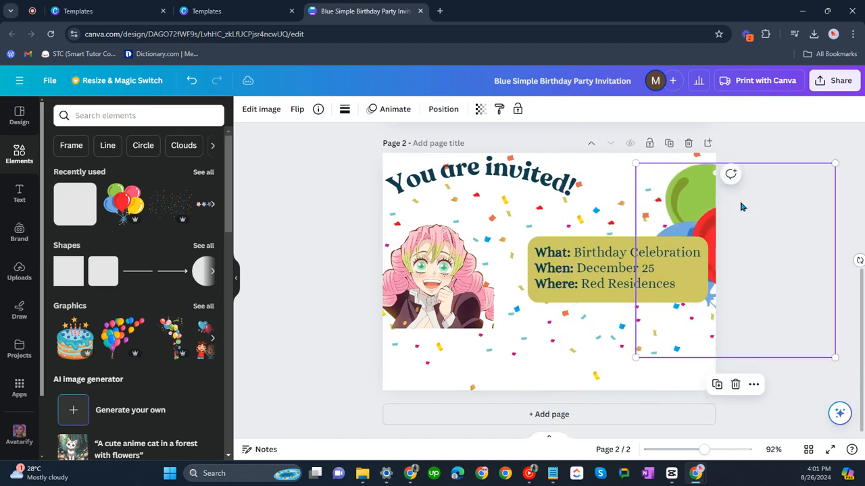
pyautogui.moveTo(745, 318); pyautogui.dragTo(688, 268)
pyautogui.click(466, 294)
pyautogui.click(776, 289)
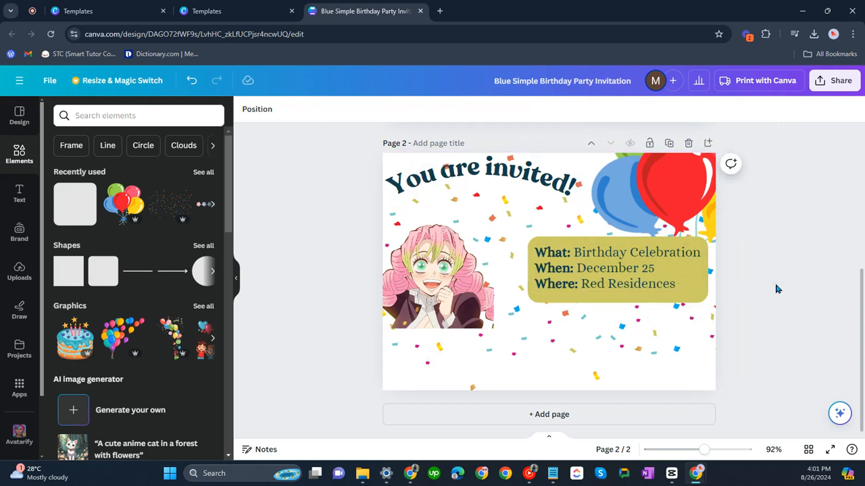
# - Move the character image slightly right and down, and enlarge the "You are invited!" heading
pyautogui.moveTo(470, 289); pyautogui.dragTo(494, 298)
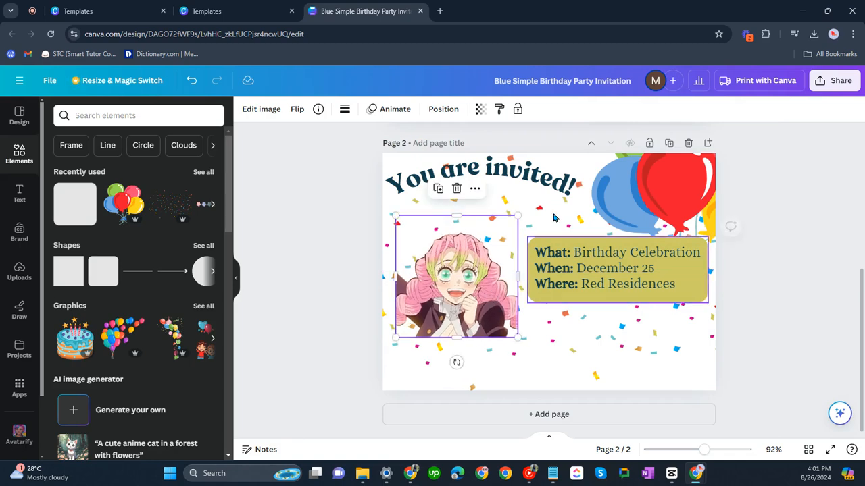
pyautogui.click(570, 189)
pyautogui.moveTo(582, 204); pyautogui.dragTo(605, 211)
pyautogui.moveTo(572, 175); pyautogui.dragTo(567, 172)
pyautogui.click(849, 331)
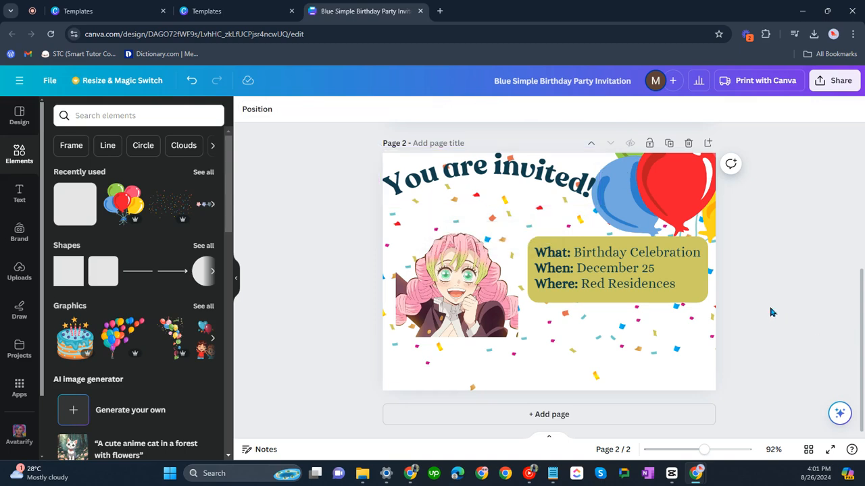
# - Lower the heading slightly and reduce its size so it clears the balloons
pyautogui.moveTo(509, 180); pyautogui.dragTo(510, 189)
pyautogui.click(830, 371)
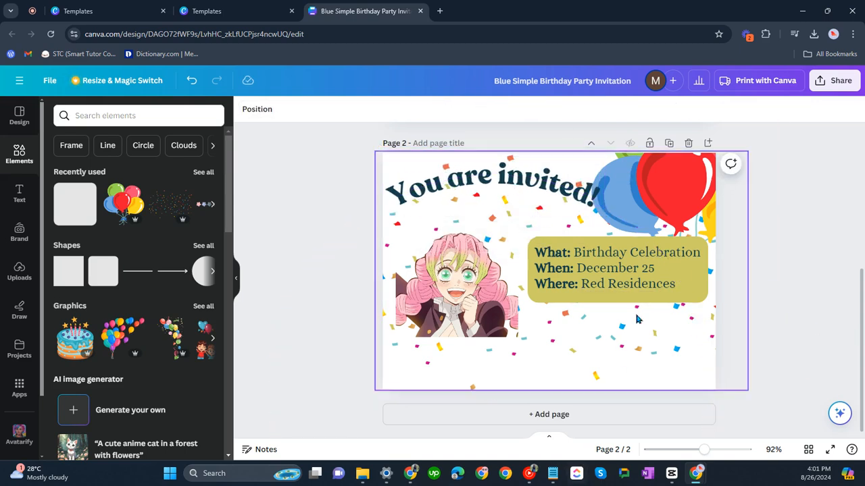
pyautogui.click(595, 206)
pyautogui.moveTo(604, 216); pyautogui.dragTo(585, 208)
pyautogui.click(815, 314)
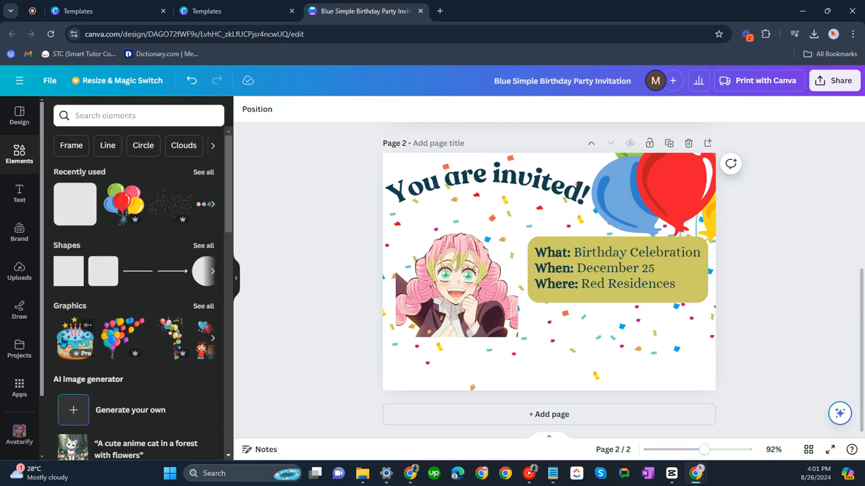
# - Replace the balloon bunch with the suggested corner graphic of balloons and streamers, placed at the page's right edge
pyautogui.click(164, 338)
pyautogui.moveTo(547, 277); pyautogui.dragTo(689, 200)
pyautogui.moveTo(653, 154); pyautogui.dragTo(710, 210)
pyautogui.click(674, 152)
pyautogui.moveTo(635, 262); pyautogui.dragTo(689, 189)
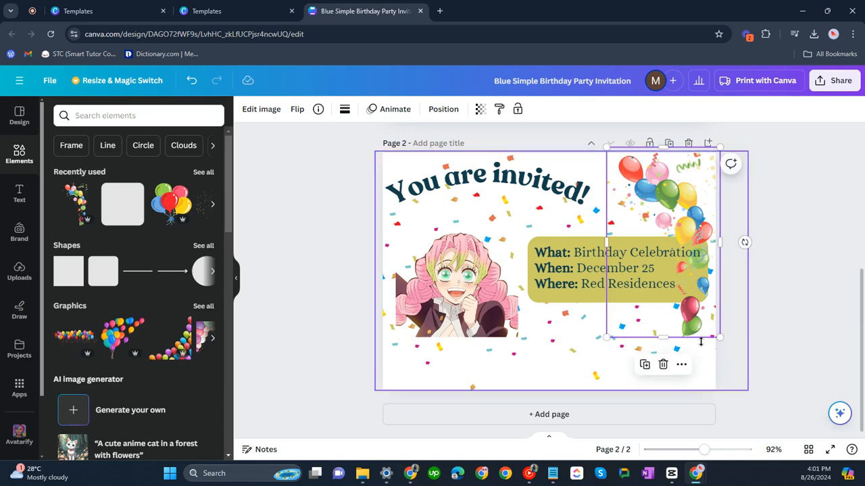
# - Enlarge the balloon and streamer graphic to span the page's full height along its right edge
pyautogui.moveTo(594, 357); pyautogui.dragTo(566, 411)
pyautogui.moveTo(714, 318); pyautogui.dragTo(714, 309)
pyautogui.click(601, 285)
pyautogui.click(744, 287)
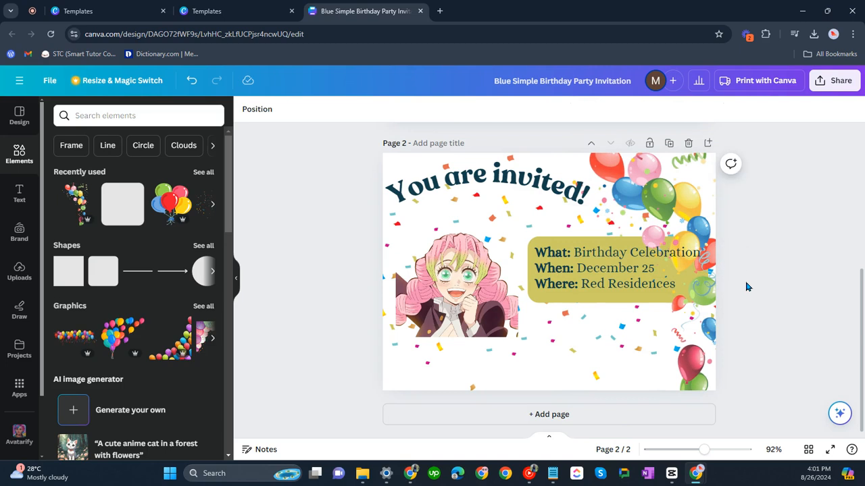
# - Send the rounded rectangle behind the details text one layer backward
pyautogui.click(542, 303)
pyautogui.rightClick(542, 303)
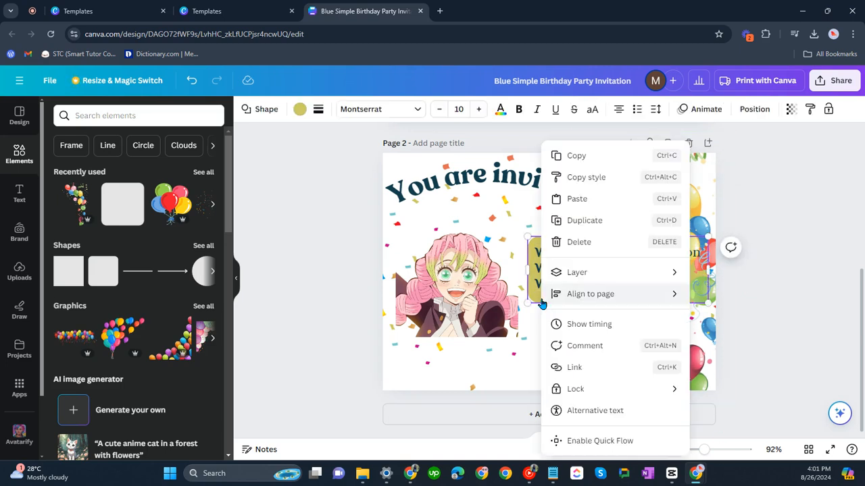
pyautogui.moveTo(594, 273)
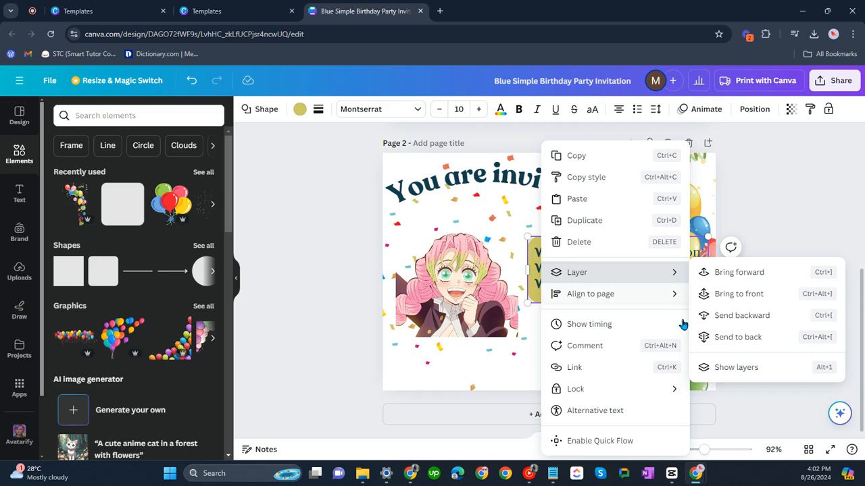
pyautogui.click(739, 316)
pyautogui.click(763, 297)
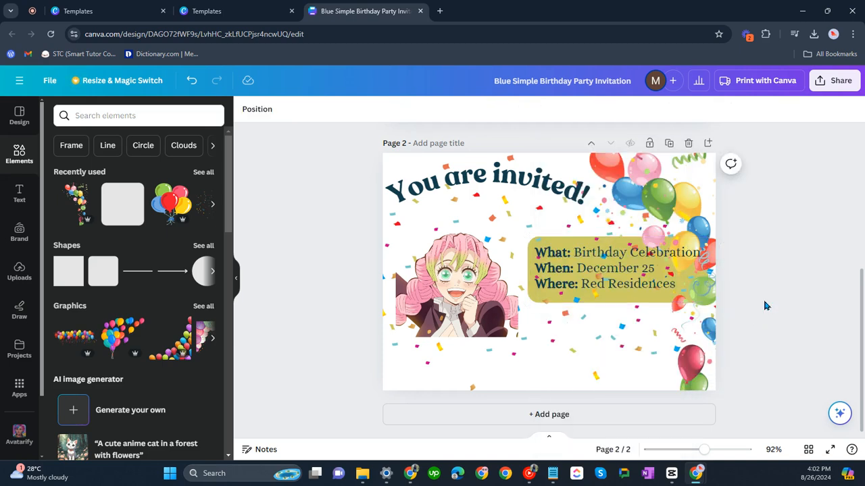
# - Undo the rounded rectangle's last layer change
pyautogui.rightClick(554, 304)
pyautogui.click(531, 301)
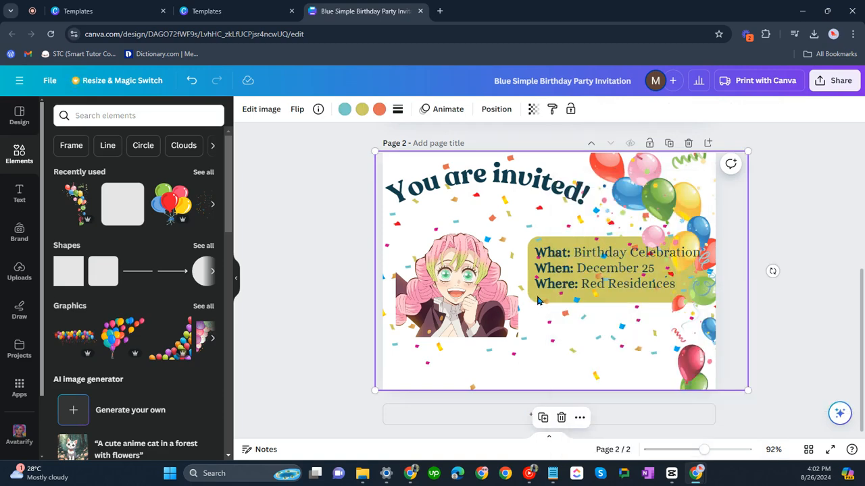
pyautogui.click(584, 294)
pyautogui.click(637, 318)
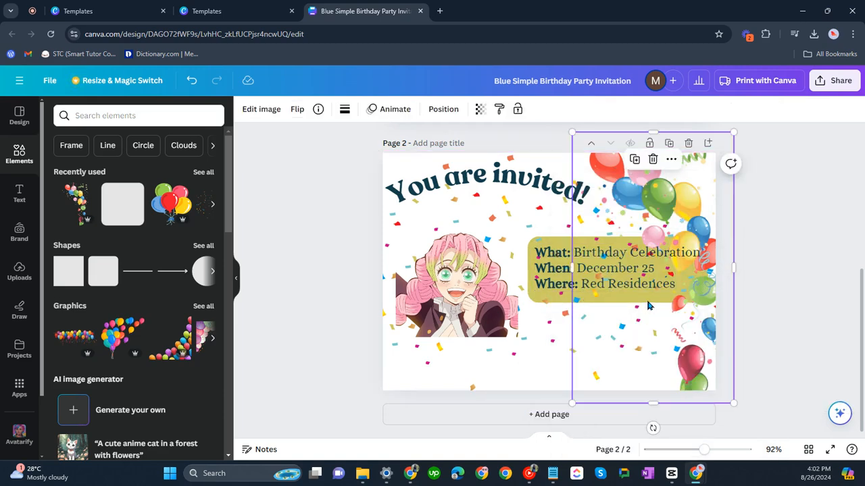
pyautogui.click(196, 88)
pyautogui.click(770, 316)
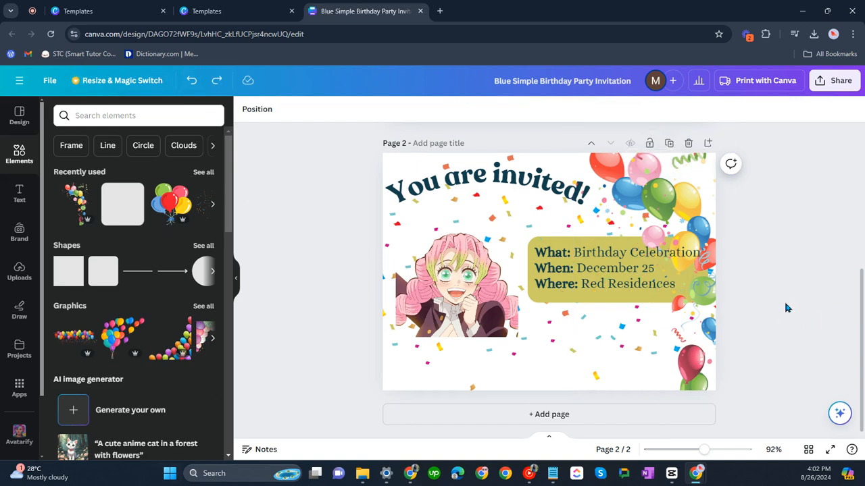
pyautogui.click(438, 305)
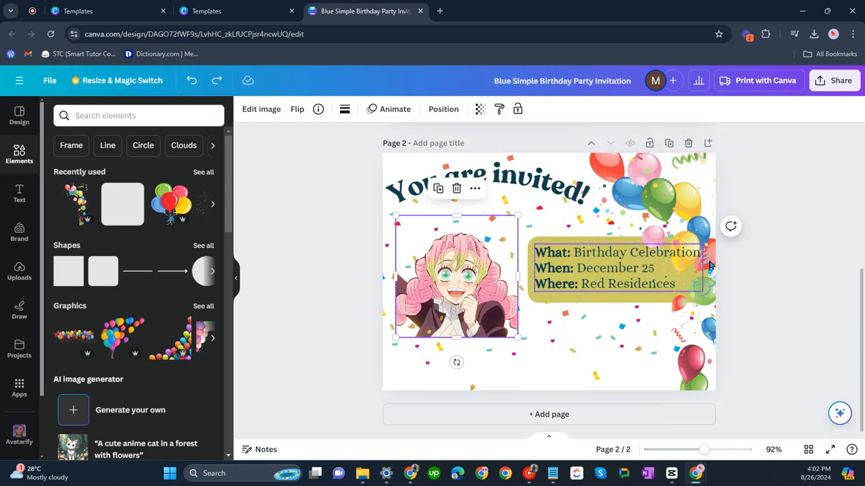
pyautogui.click(797, 264)
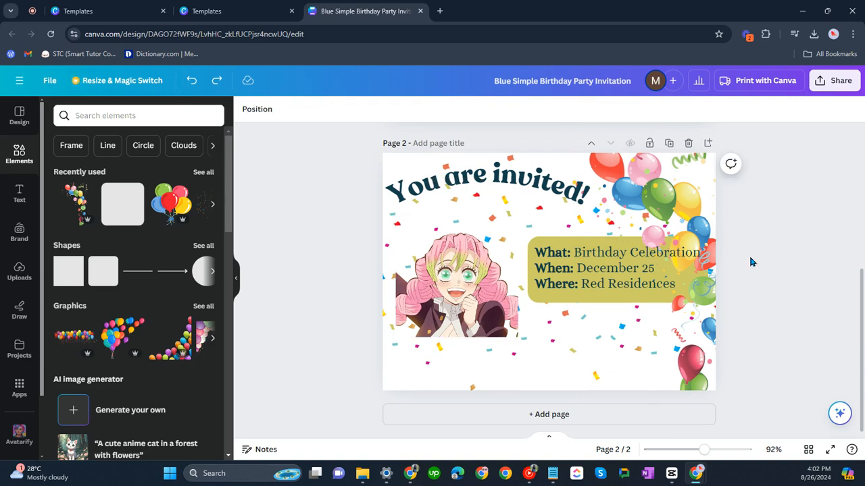